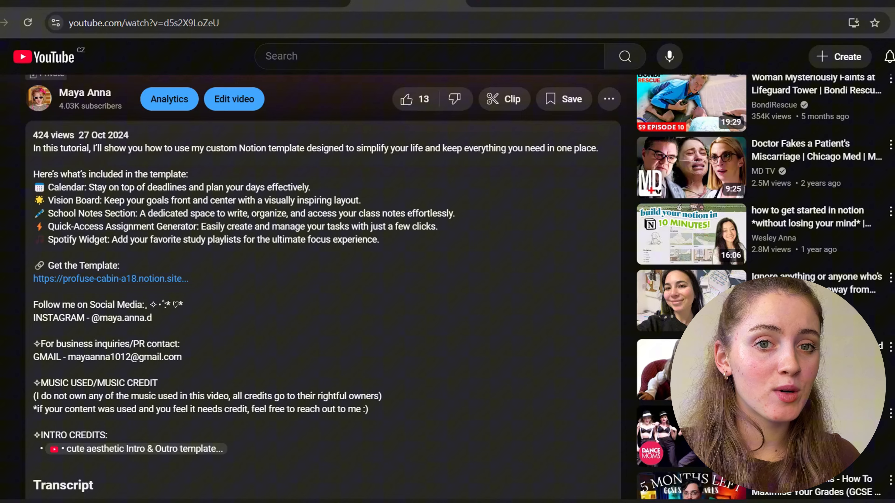
{"action": "scroll", "coordinate": [323, 288], "scroll_direction": "down", "scroll_amount": 2}
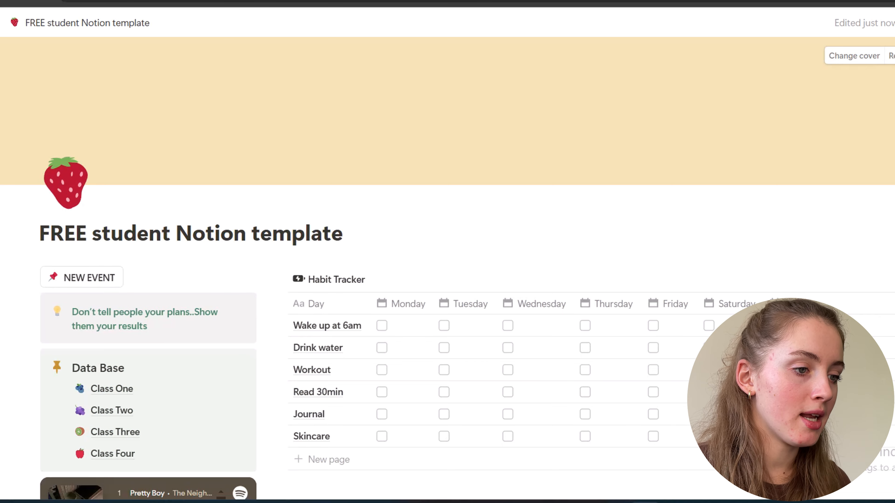
Rename the FREE student Notion template page to "Life 2025".
{"action": "left_click_drag", "start_coordinate": [343, 233], "coordinate": [39, 233]}
{"action": "key", "text": "BackSpace"}
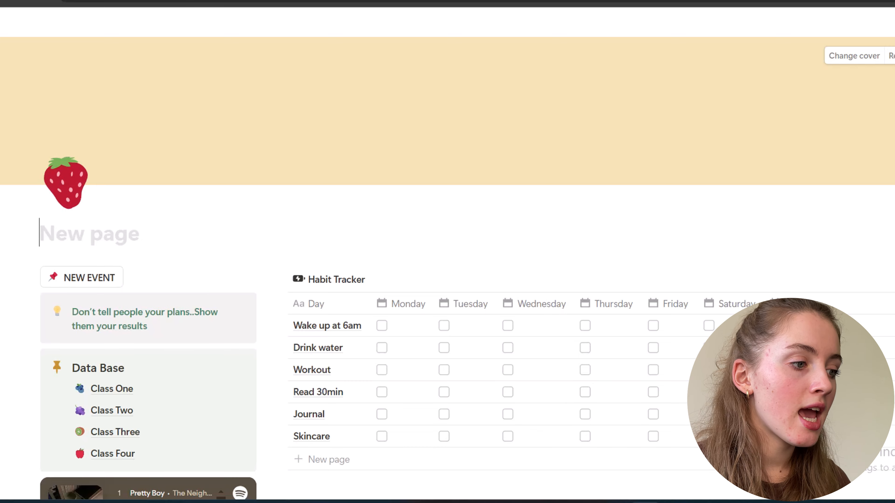
{"action": "type", "text": "Life 2025"}
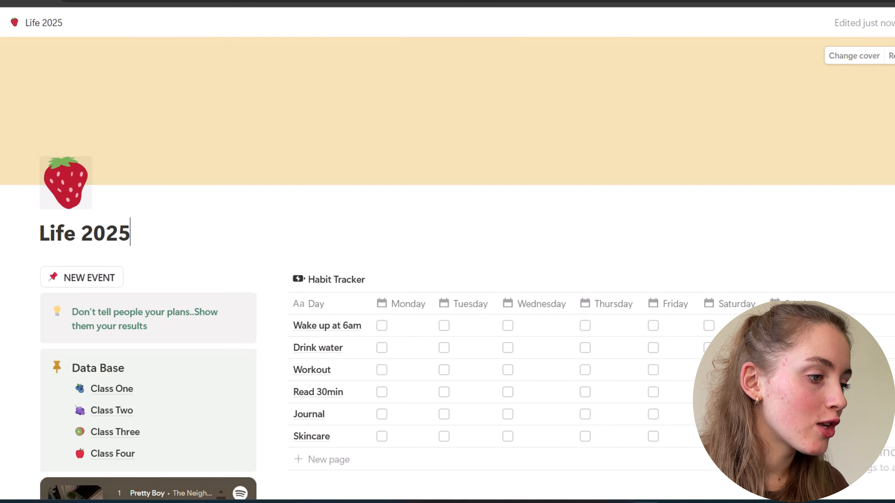
Look through the page icon choices: the emoji, the symbol icons with their colour variants, and the option to upload an image.
{"action": "left_click", "coordinate": [66, 183]}
{"action": "scroll", "coordinate": [122, 331], "scroll_direction": "down", "scroll_amount": 1}
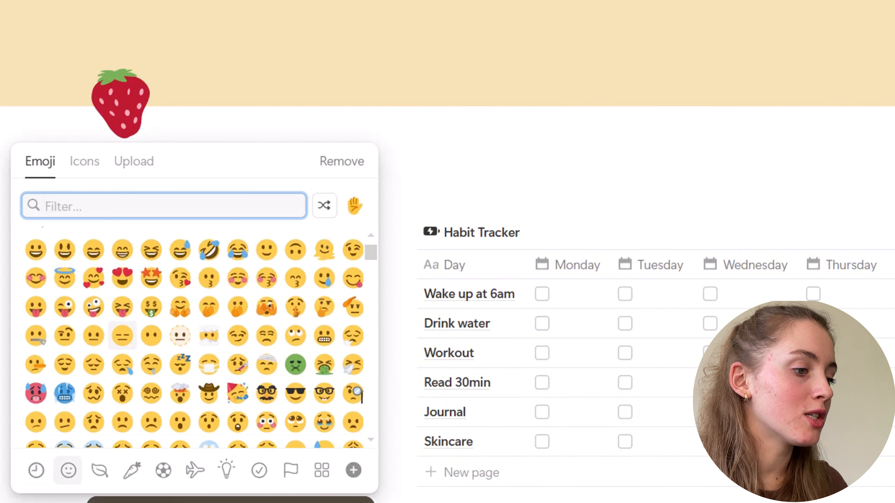
{"action": "scroll", "coordinate": [122, 338], "scroll_direction": "down", "scroll_amount": 3}
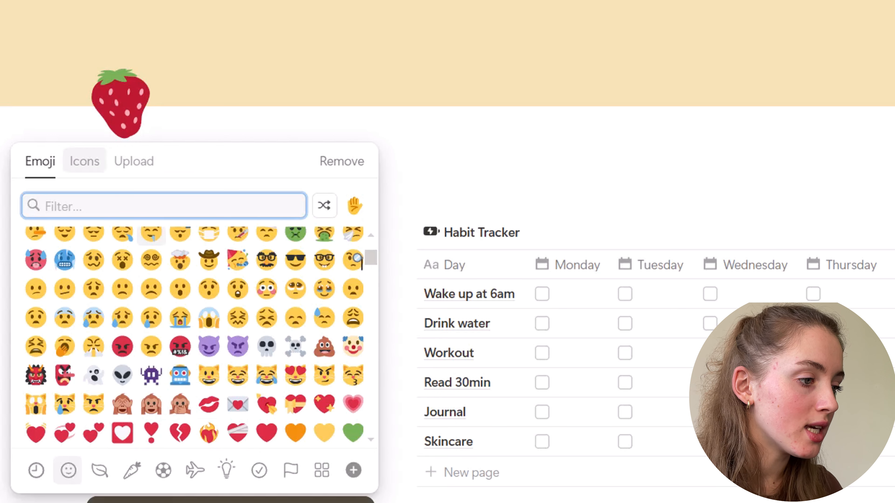
{"action": "left_click", "coordinate": [85, 161]}
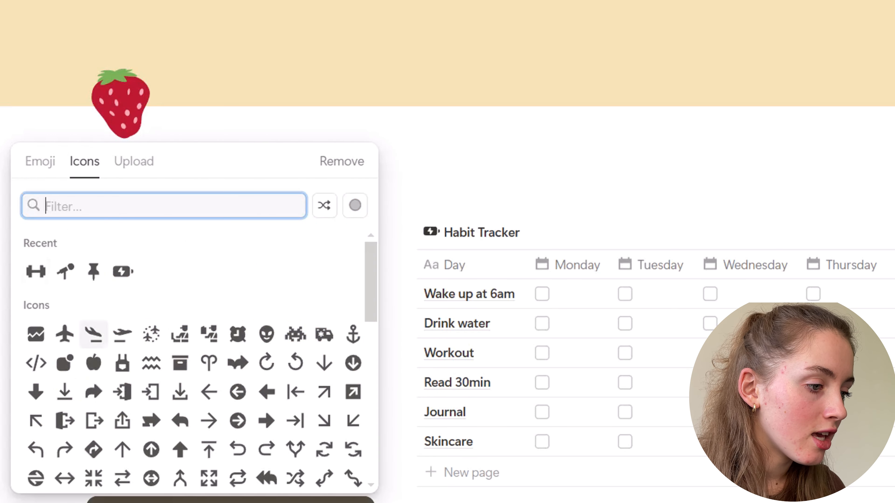
{"action": "scroll", "coordinate": [151, 370], "scroll_direction": "down", "scroll_amount": 2}
{"action": "left_click", "coordinate": [180, 371]}
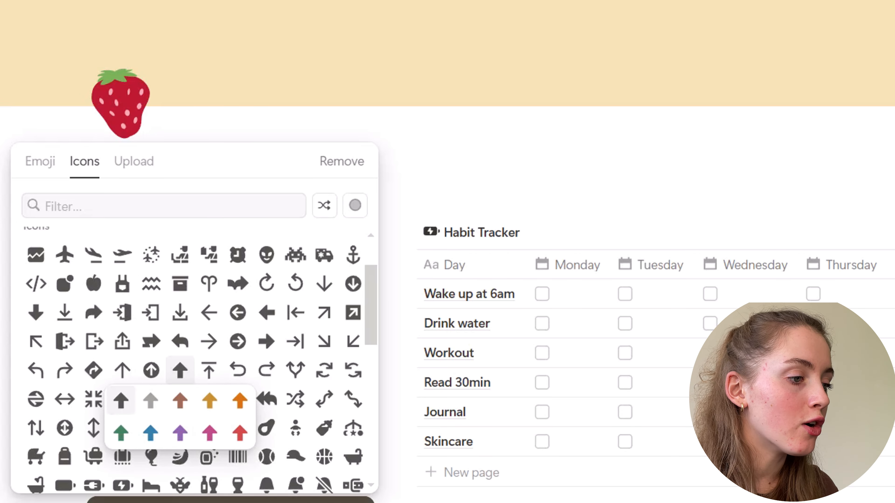
{"action": "left_click", "coordinate": [133, 161]}
{"action": "left_click", "coordinate": [134, 161]}
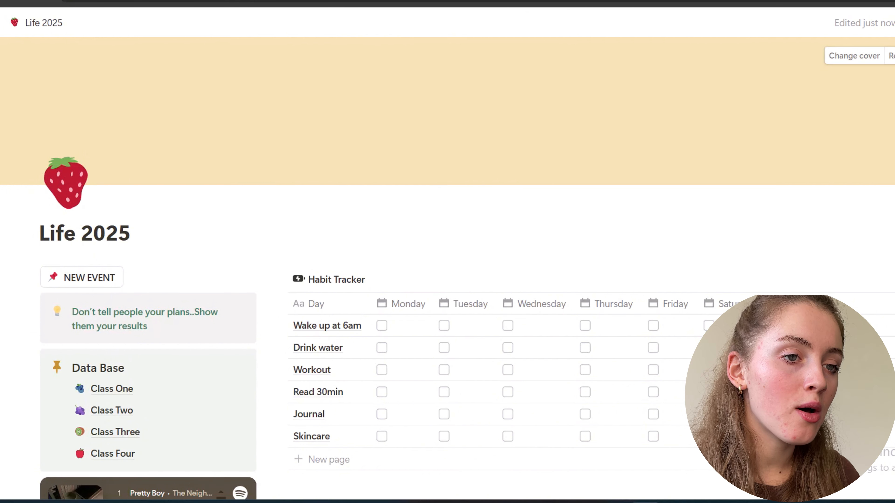
Look through the page cover choices, including the gallery's colours, gradients, space and museum images, and the image upload option.
{"action": "left_click", "coordinate": [854, 55]}
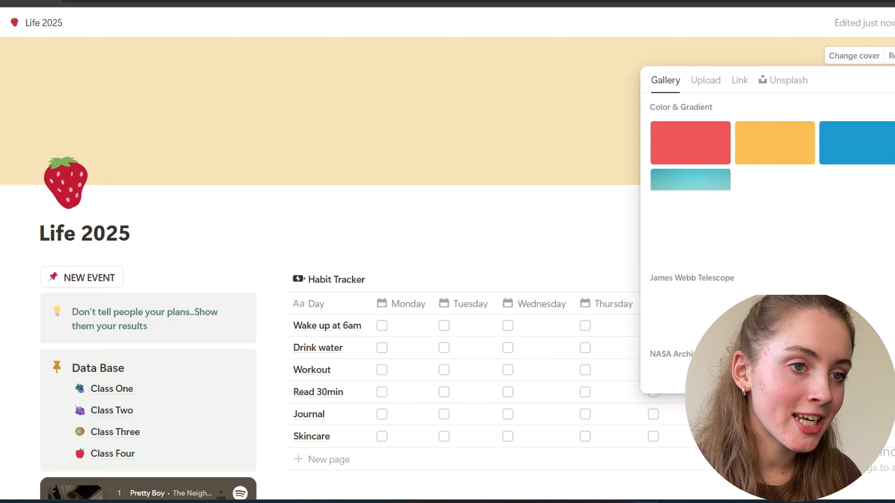
{"action": "scroll", "coordinate": [775, 264], "scroll_direction": "down", "scroll_amount": 5}
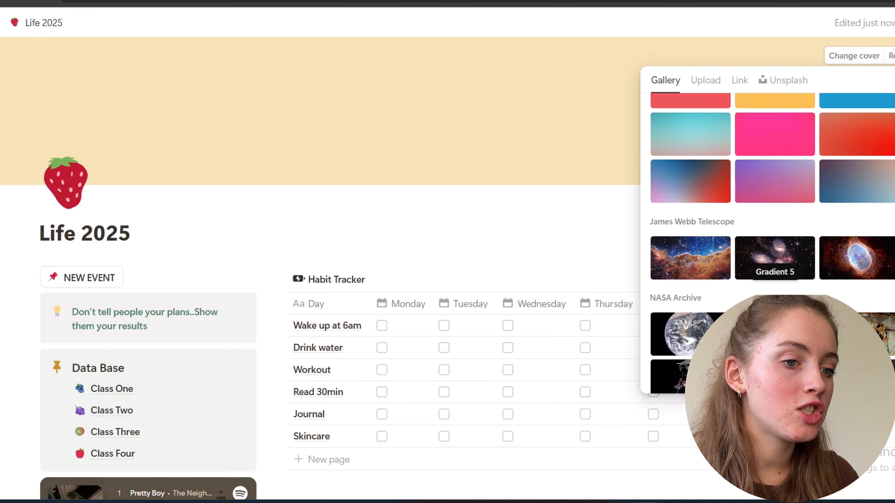
{"action": "scroll", "coordinate": [775, 265], "scroll_direction": "down", "scroll_amount": 10}
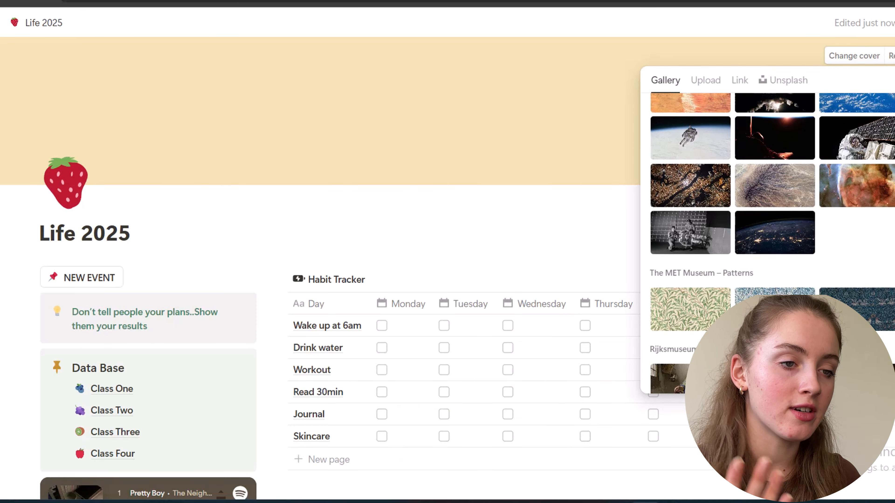
{"action": "scroll", "coordinate": [775, 141], "scroll_direction": "down", "scroll_amount": 5}
{"action": "scroll", "coordinate": [774, 141], "scroll_direction": "up", "scroll_amount": 10}
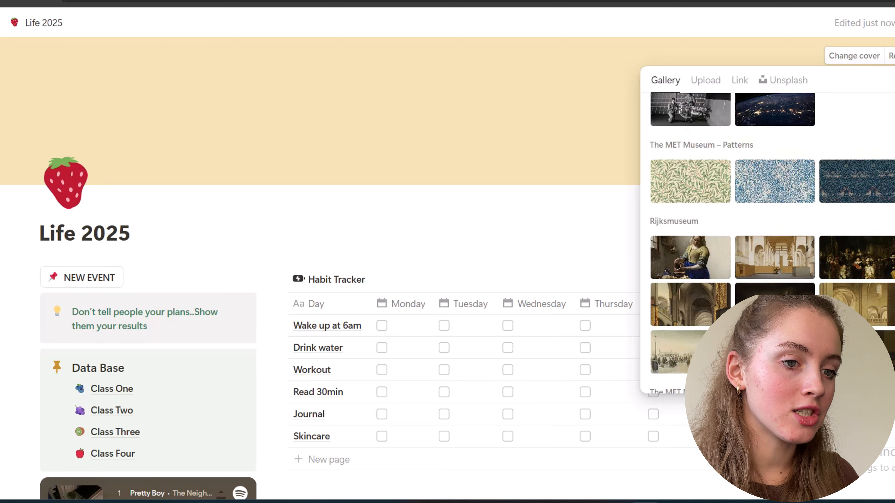
{"action": "left_click", "coordinate": [705, 80]}
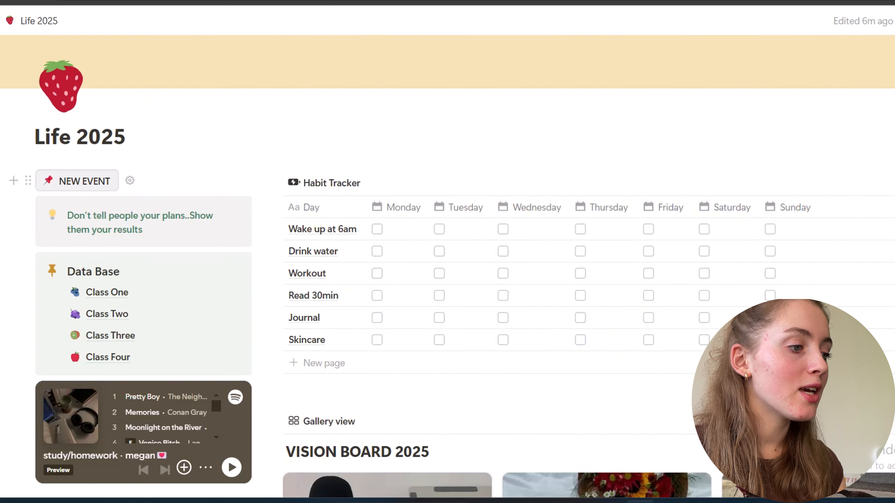
Create a new event titled "Homework Biology" and set its date to January 19, 2025.
{"action": "left_click", "coordinate": [78, 181]}
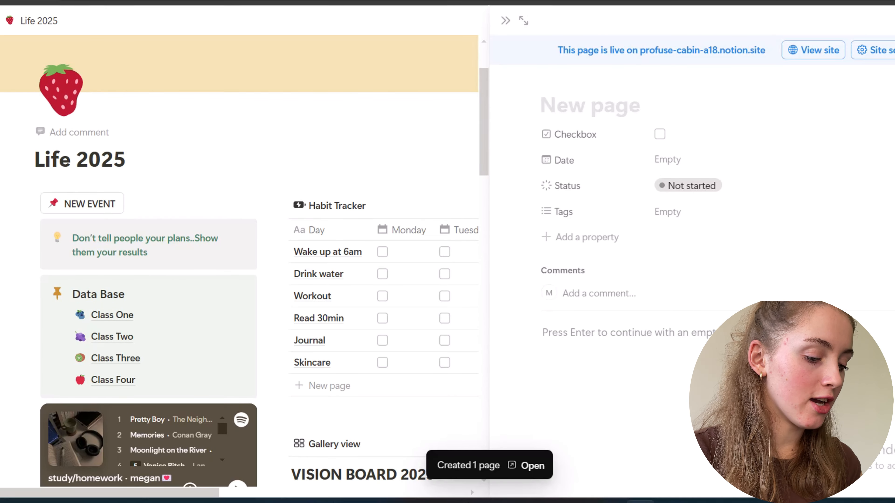
{"action": "type", "text": "Ho"}
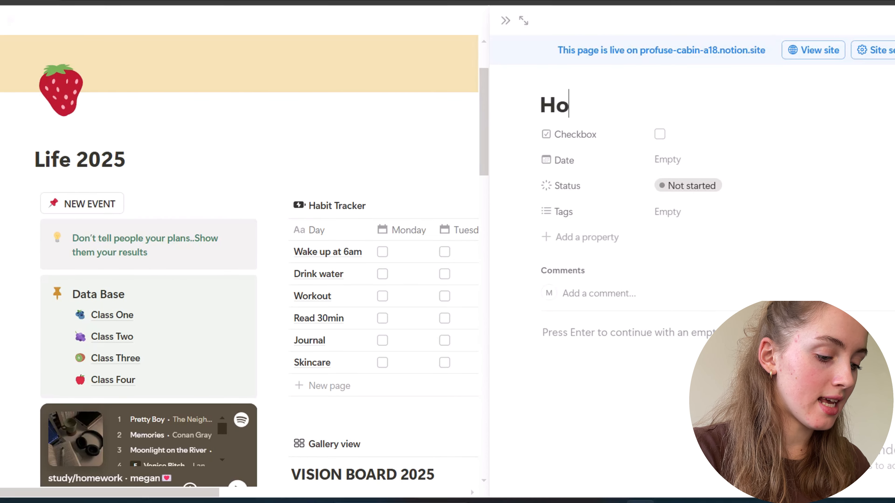
{"action": "type", "text": "mework Biology"}
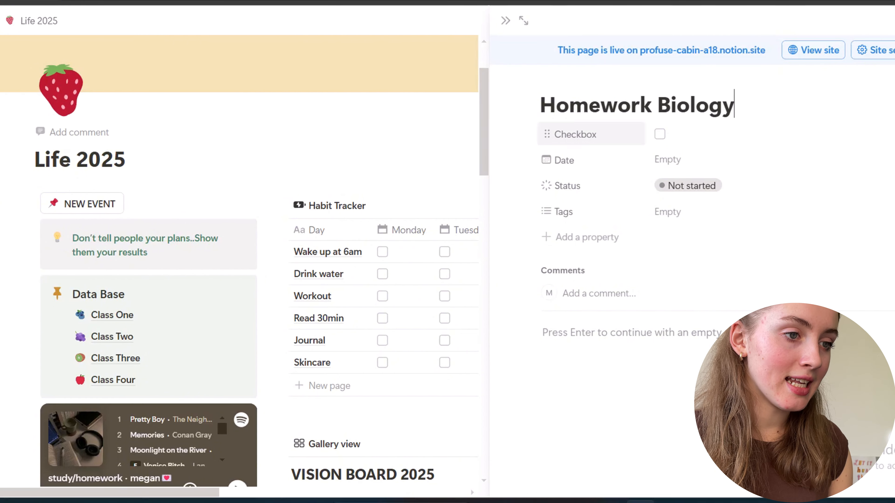
{"action": "left_click", "coordinate": [680, 160]}
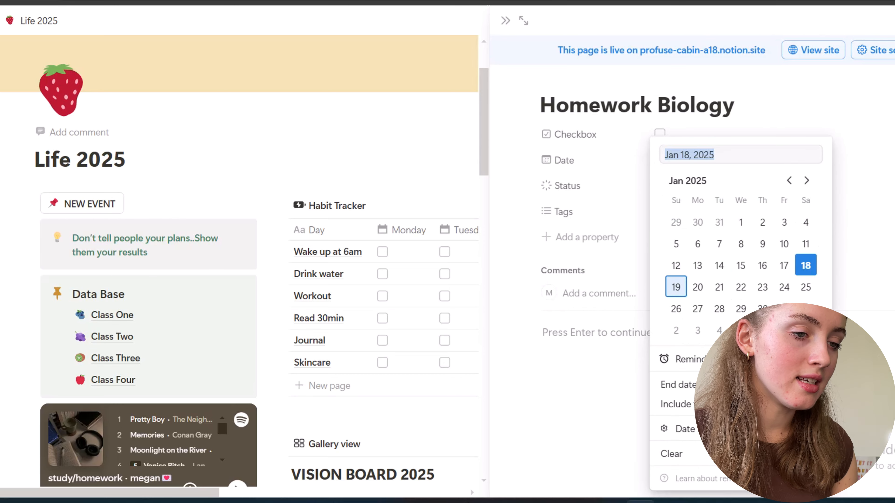
{"action": "left_click", "coordinate": [676, 286]}
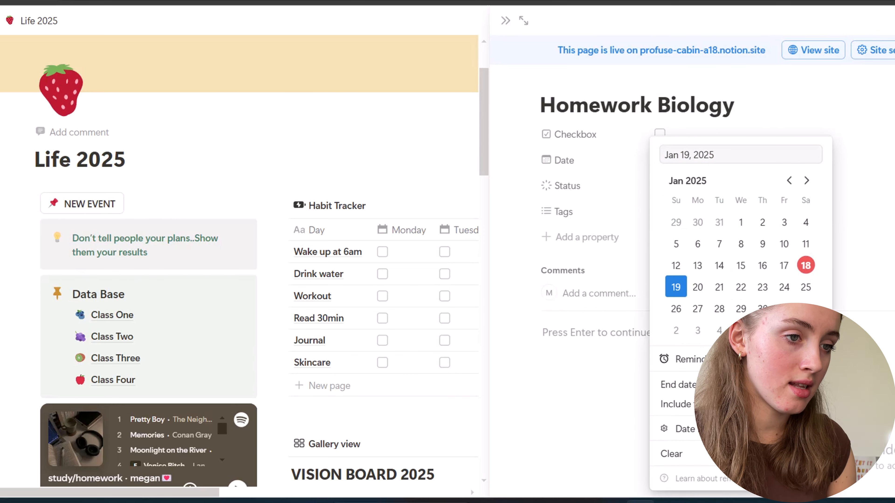
{"action": "key", "text": "Escape"}
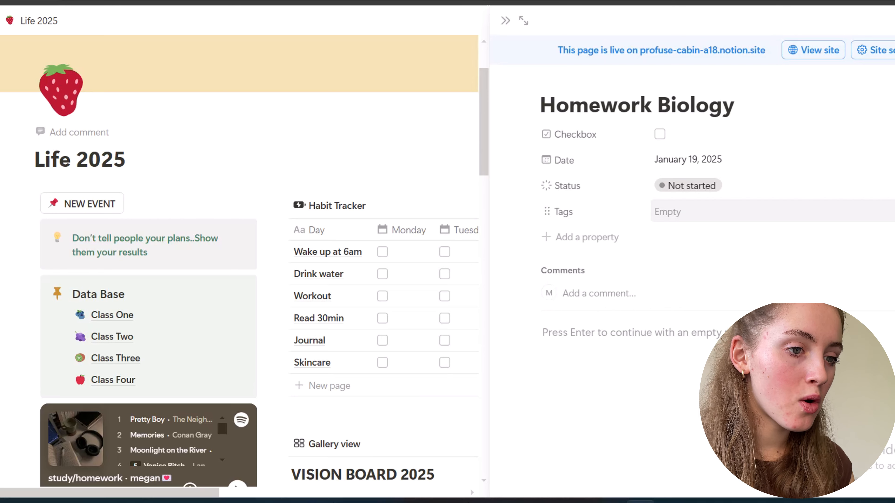
Tag the Homework Biology event with Class Three.
{"action": "left_click", "coordinate": [680, 211]}
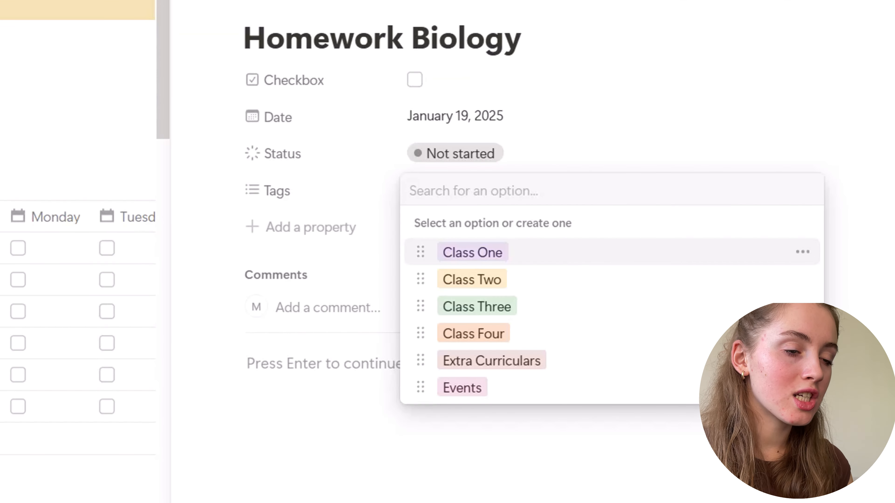
{"action": "key", "text": "Down"}
{"action": "key", "text": "Down"}
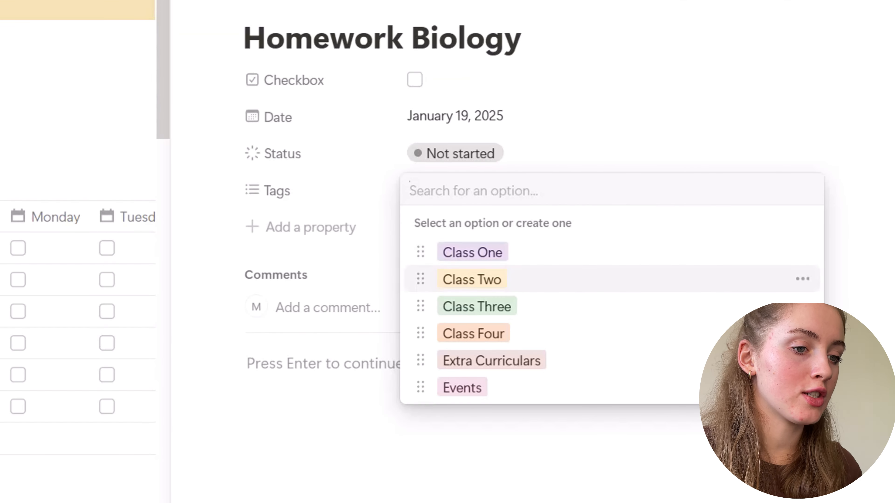
{"action": "key", "text": "Return"}
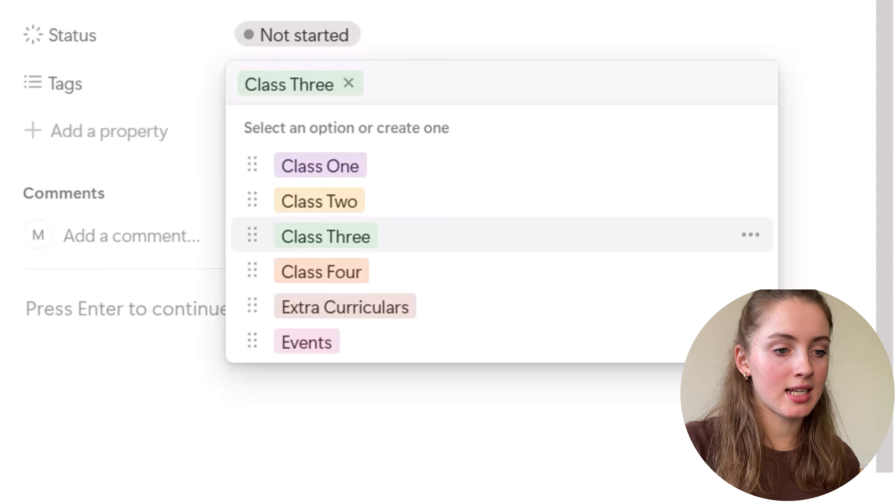
Rename the Class Three tag option to "Biology".
{"action": "mouse_move", "coordinate": [253, 234]}
{"action": "left_mouse_down"}
{"action": "mouse_move", "coordinate": [253, 247]}
{"action": "mouse_move", "coordinate": [252, 231]}
{"action": "left_mouse_up"}
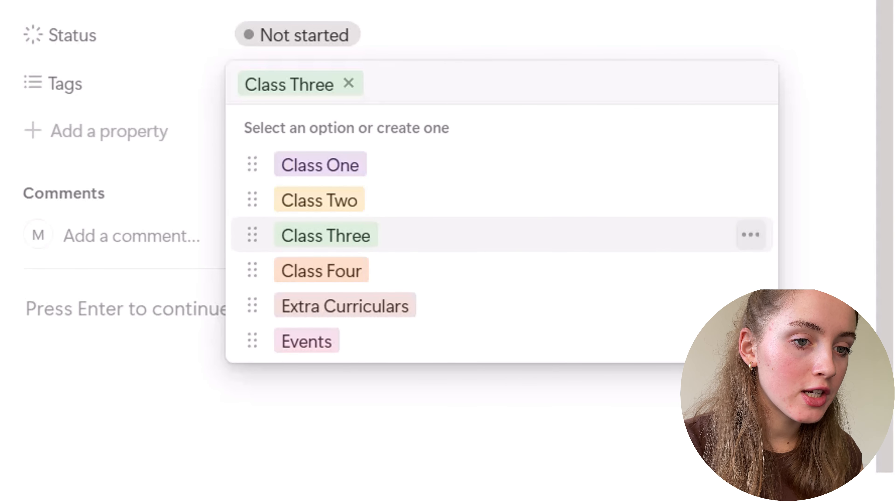
{"action": "left_click", "coordinate": [750, 235]}
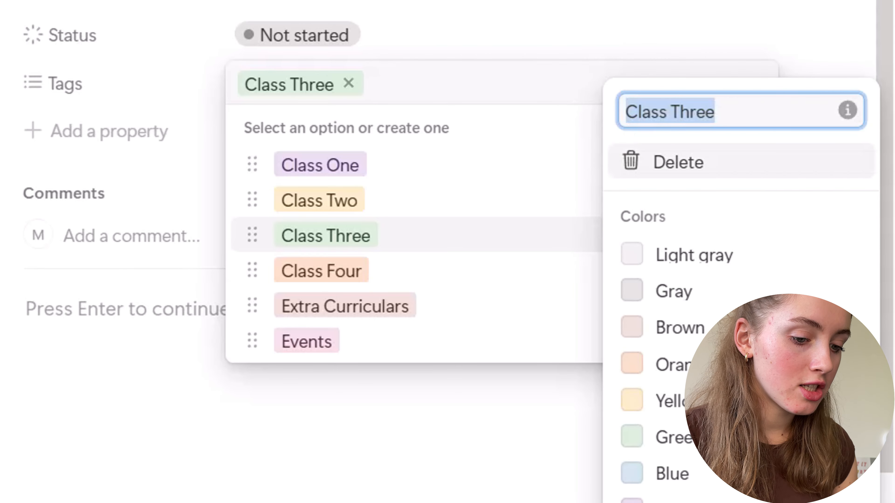
{"action": "key", "text": "BackSpace"}
{"action": "type", "text": "Biology"}
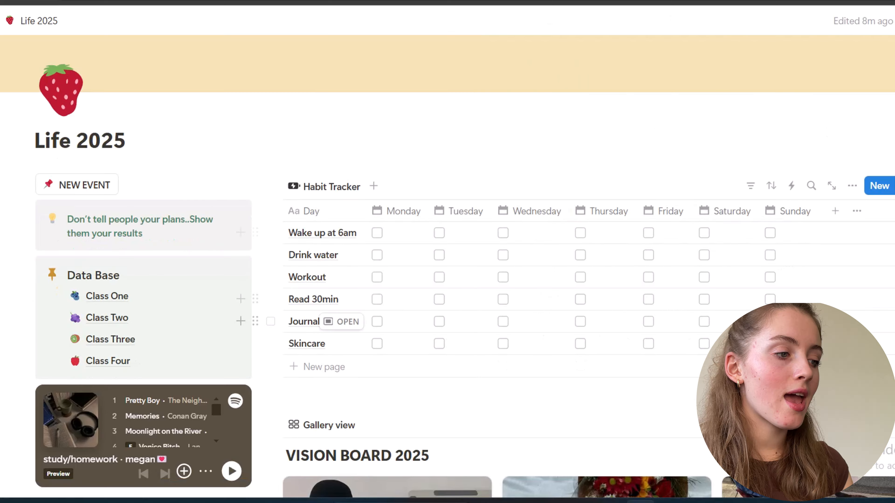
Check the Homework Biology event in the January 2025 calendar and return to the top of the Life 2025 page.
{"action": "scroll", "coordinate": [447, 247], "scroll_direction": "down", "scroll_amount": 15}
{"action": "scroll", "coordinate": [448, 247], "scroll_direction": "down", "scroll_amount": 10}
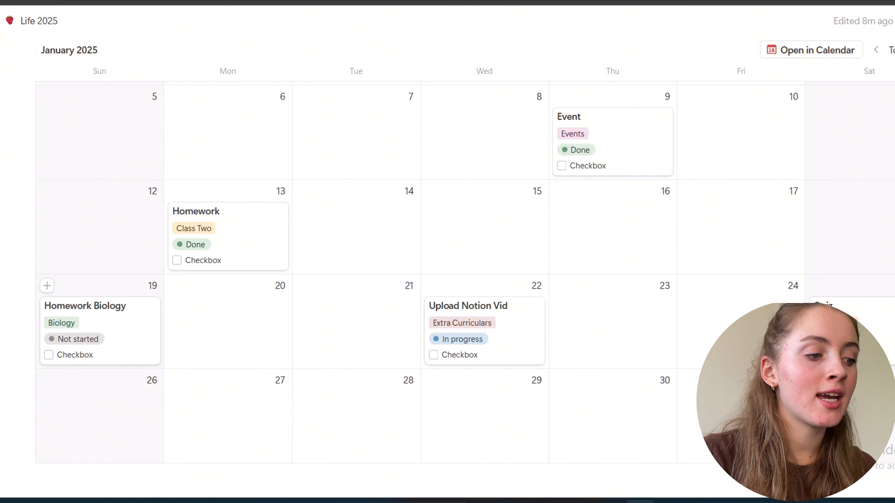
{"action": "scroll", "coordinate": [215, 392], "scroll_direction": "up", "scroll_amount": 15}
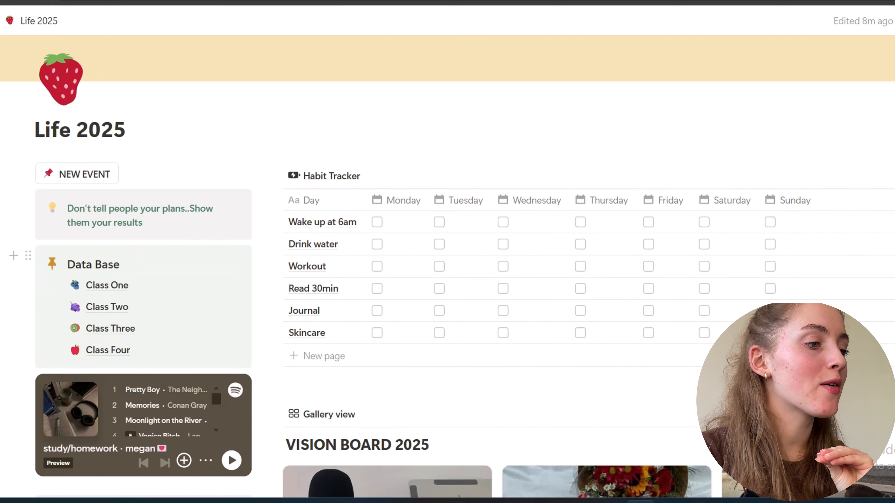
{"action": "scroll", "coordinate": [141, 256], "scroll_direction": "down", "scroll_amount": 6}
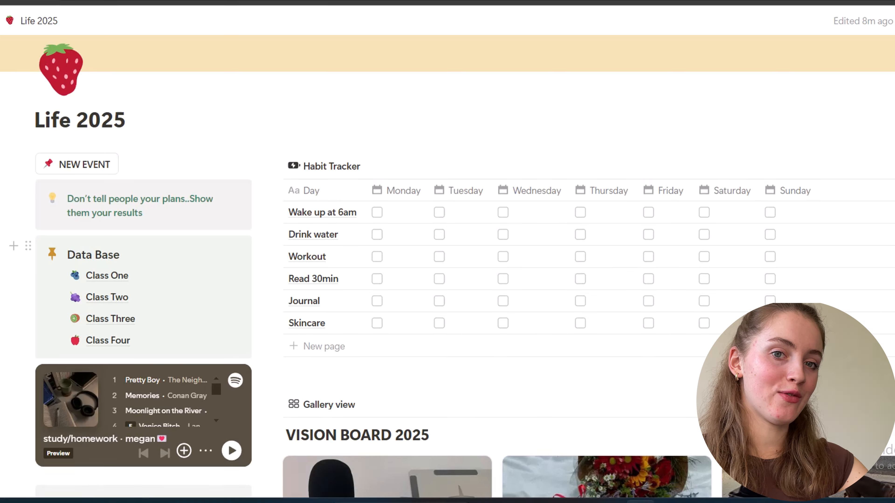
{"action": "scroll", "coordinate": [141, 255], "scroll_direction": "up", "scroll_amount": 5}
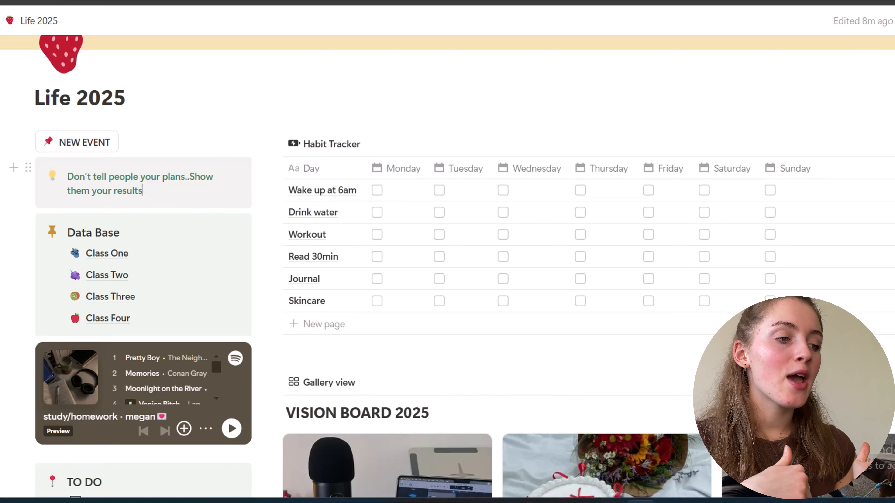
Try clearing the motivational quote in the callout above the Data Base list.
{"action": "key", "text": "ctrl+a"}
{"action": "key", "text": "BackSpace"}
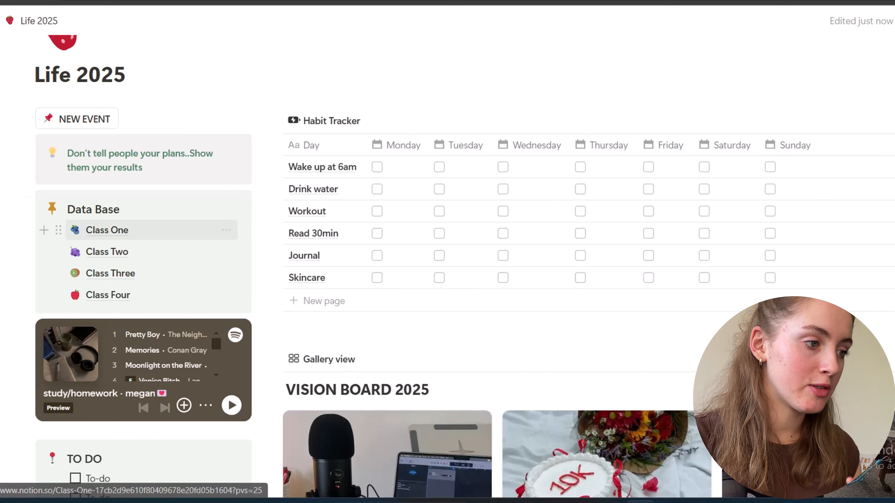
Open the Class One page from the Data Base list and rename it to "English".
{"action": "left_click", "coordinate": [107, 229]}
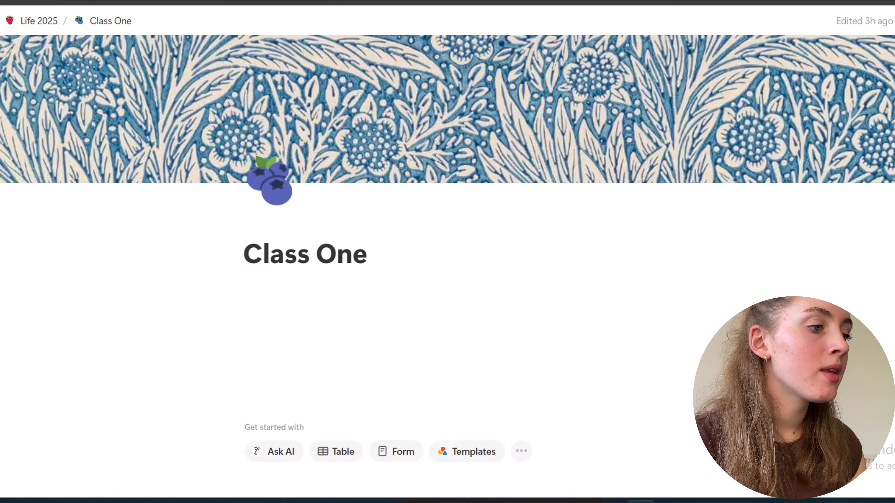
{"action": "scroll", "coordinate": [448, 266], "scroll_direction": "down", "scroll_amount": 1}
{"action": "scroll", "coordinate": [448, 266], "scroll_direction": "up", "scroll_amount": 1}
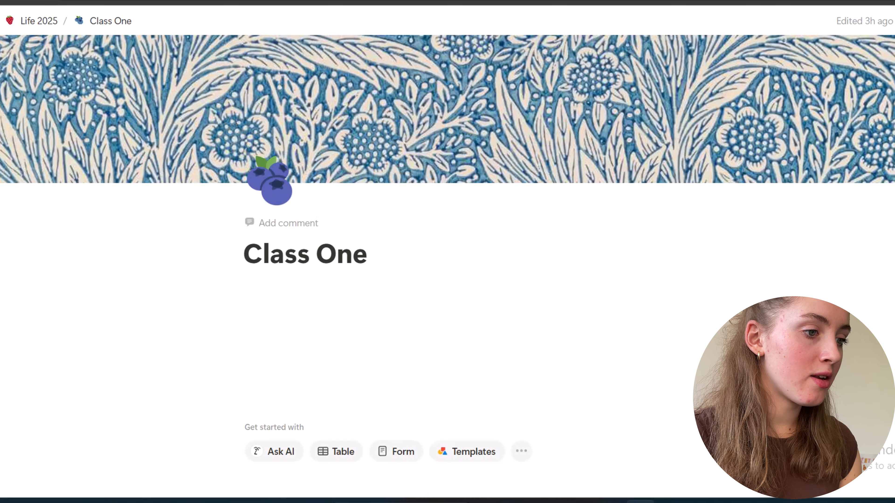
{"action": "left_click", "coordinate": [367, 252]}
{"action": "left_click_drag", "start_coordinate": [367, 252], "coordinate": [244, 252]}
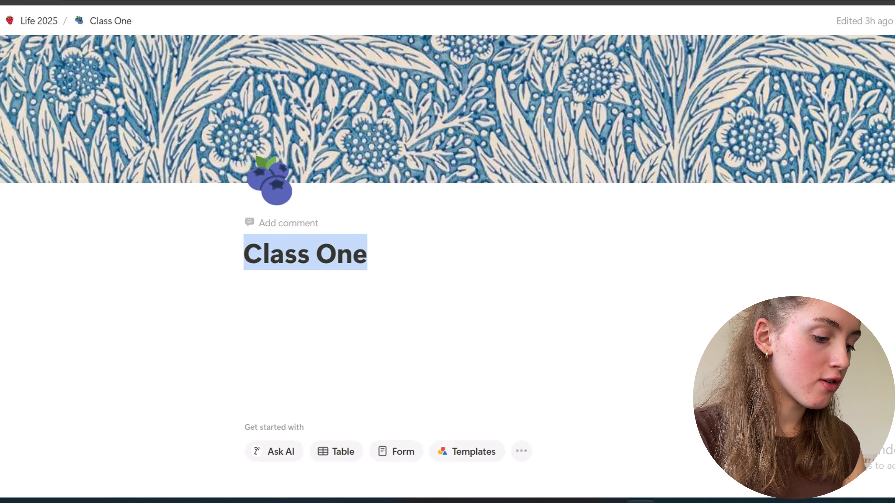
{"action": "type", "text": "Engish"}
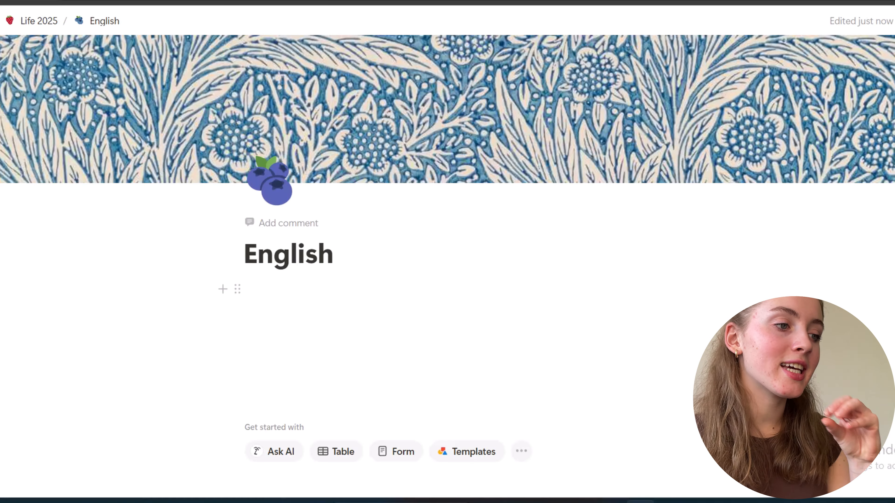
Write the note "Homework assignment due!!!" in the body of the English page.
{"action": "left_click", "coordinate": [328, 290]}
{"action": "type", "text": "Homewo"}
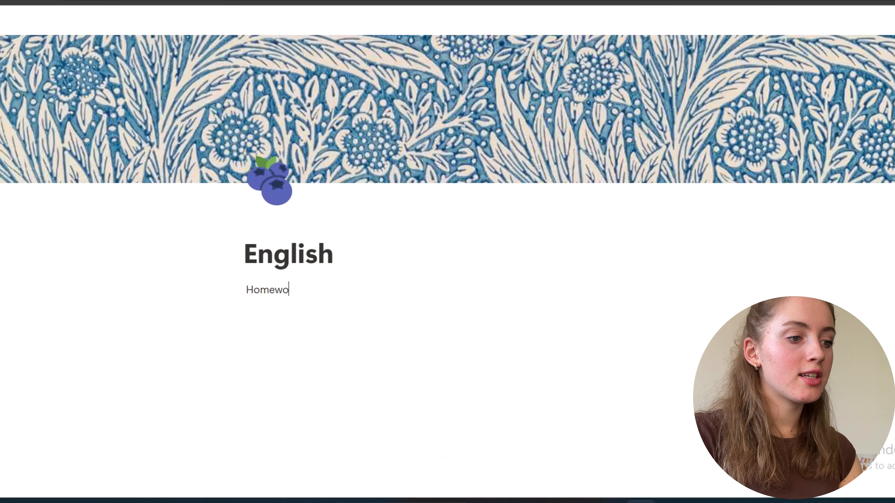
{"action": "type", "text": "rk assignment"}
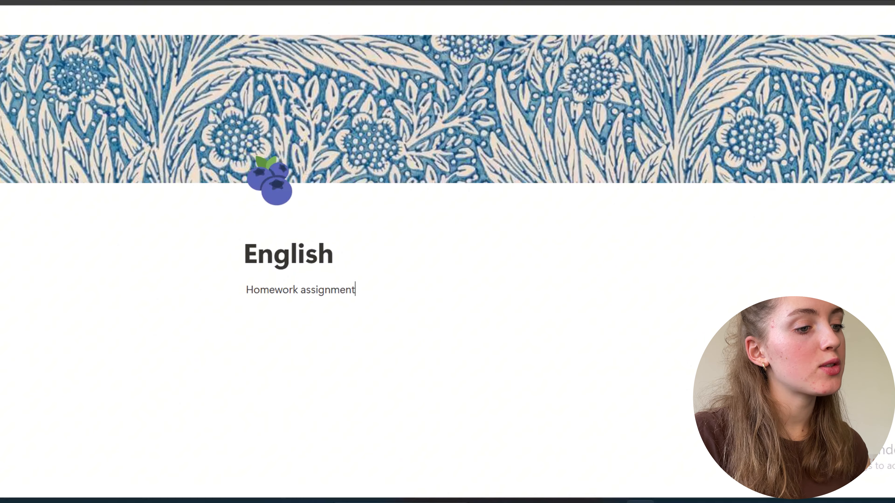
{"action": "type", "text": " due!!!"}
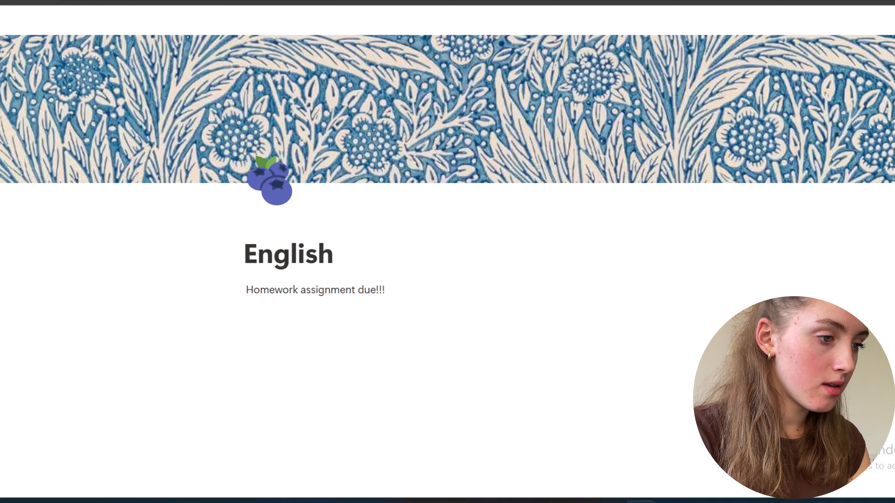
{"action": "key", "text": "Return"}
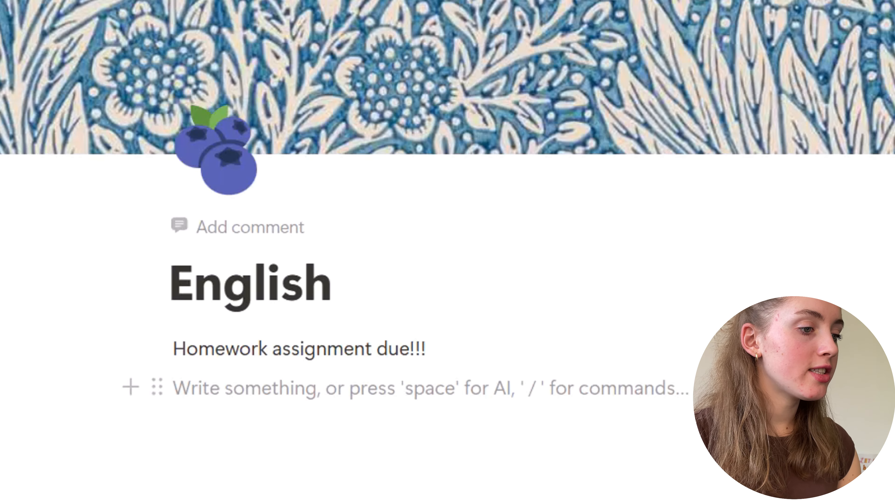
Add a to-do list item reading "Homeowrk" beneath the note on the English page and mark it complete.
{"action": "left_click", "coordinate": [130, 388]}
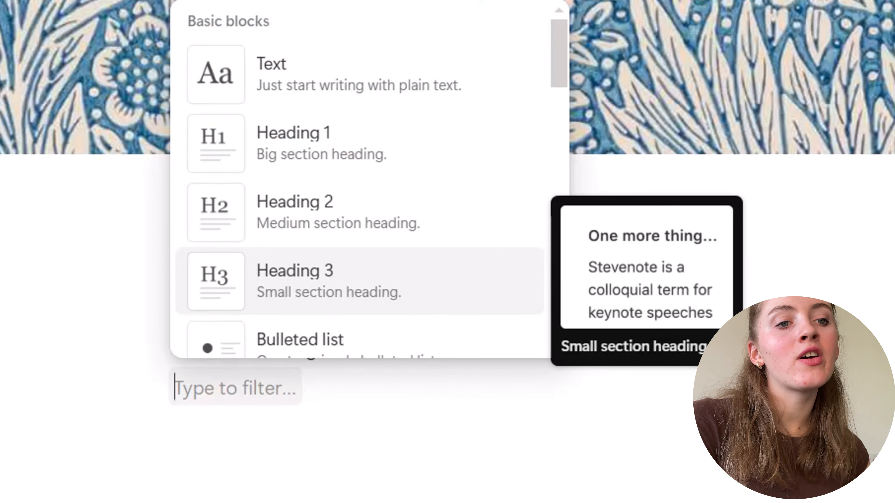
{"action": "scroll", "coordinate": [370, 180], "scroll_direction": "down", "scroll_amount": 3}
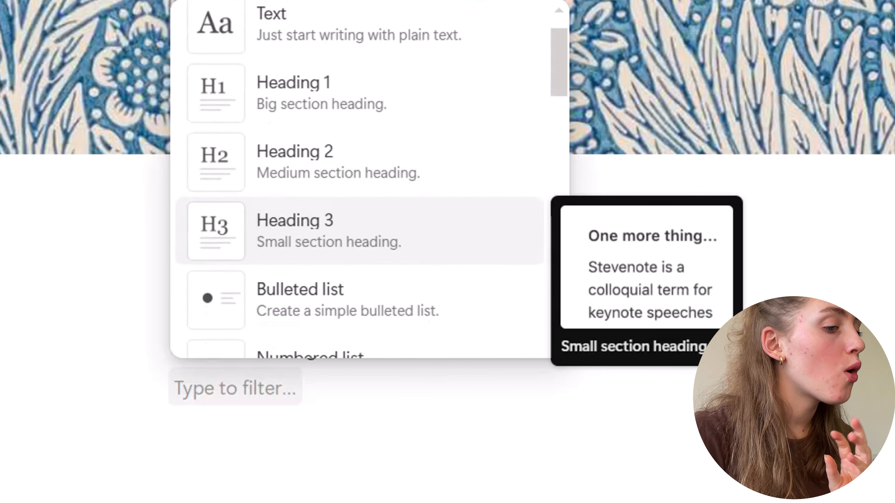
{"action": "scroll", "coordinate": [370, 180], "scroll_direction": "down", "scroll_amount": 10}
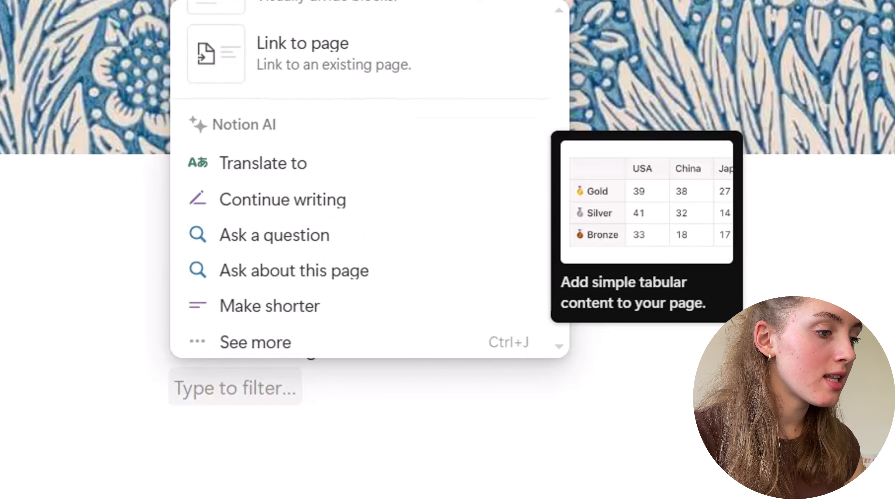
{"action": "scroll", "coordinate": [370, 215], "scroll_direction": "down", "scroll_amount": 20}
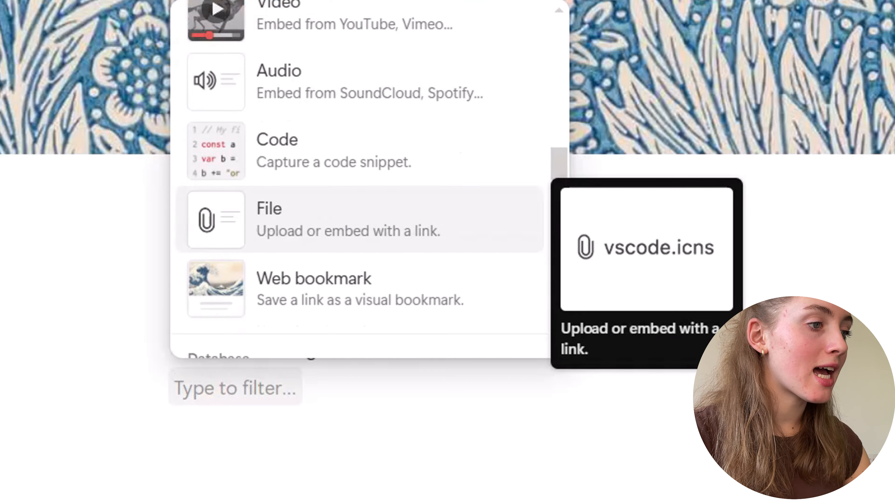
{"action": "scroll", "coordinate": [370, 179], "scroll_direction": "down", "scroll_amount": 5}
{"action": "scroll", "coordinate": [370, 180], "scroll_direction": "up", "scroll_amount": 20}
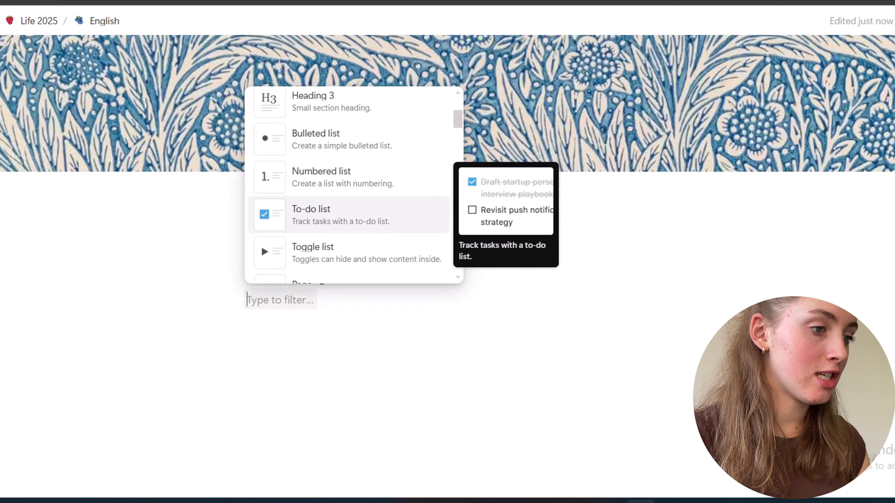
{"action": "key", "text": "Return"}
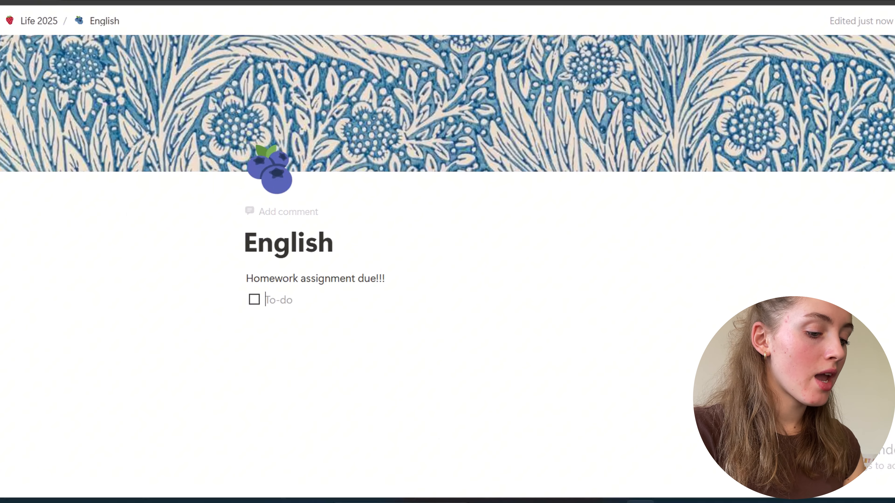
{"action": "type", "text": "Homeowrk"}
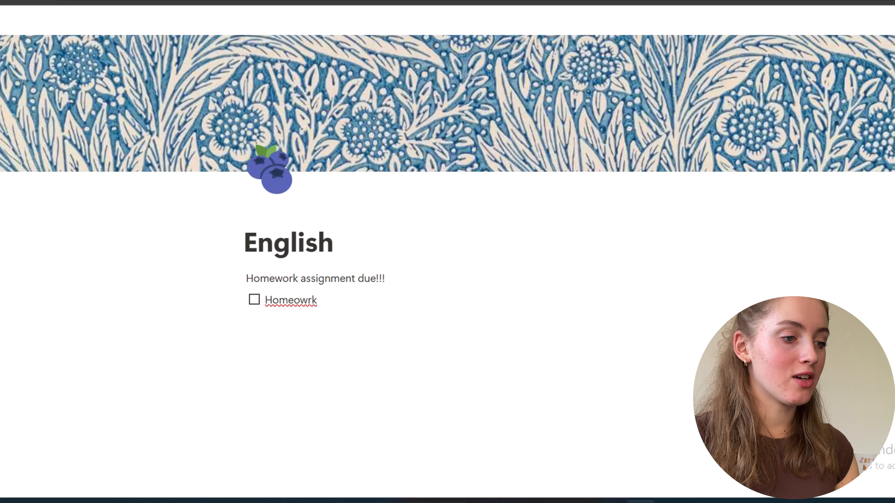
{"action": "left_click", "coordinate": [254, 300]}
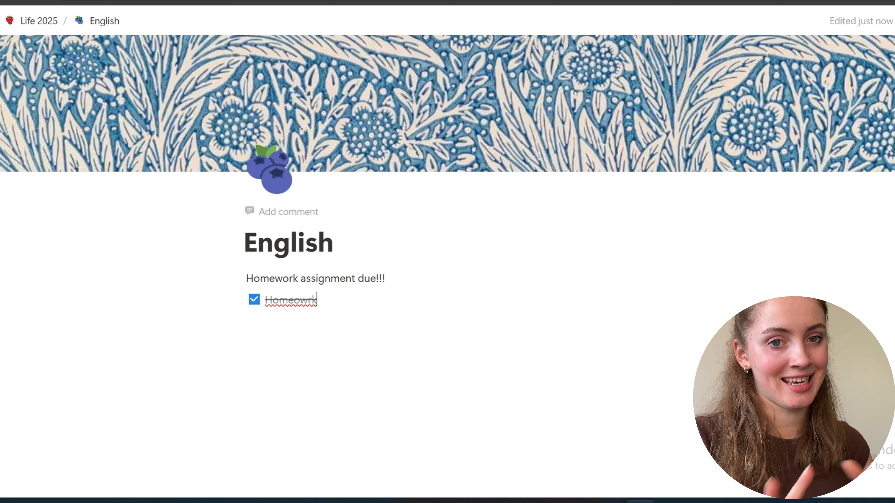
Switch to Spotify's Deep Focus playlist and copy its embed code.
{"action": "left_click", "coordinate": [3, 1]}
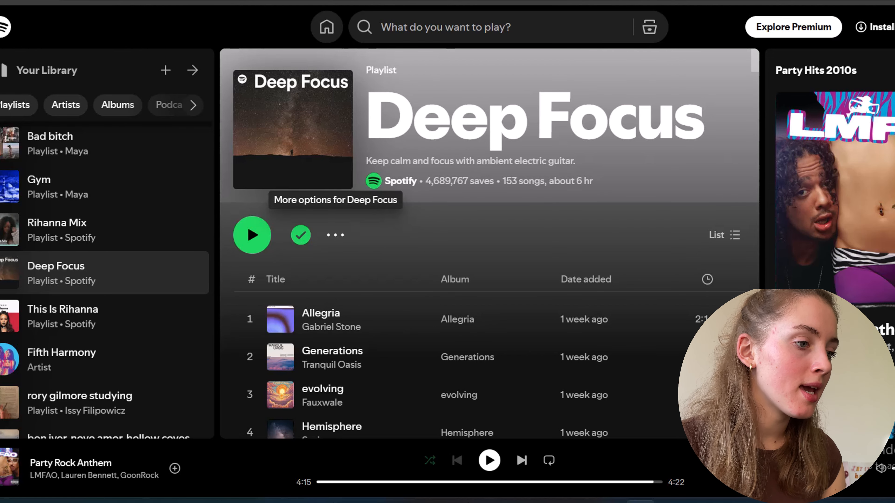
{"action": "left_click", "coordinate": [335, 234]}
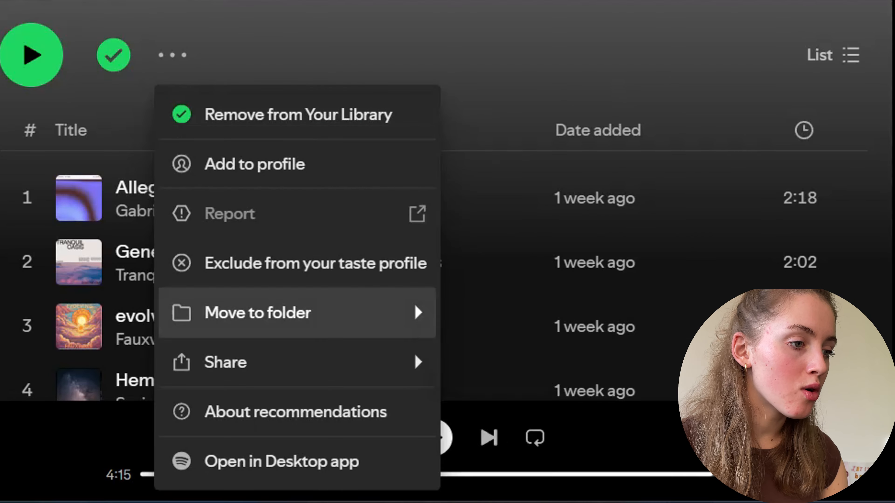
{"action": "mouse_move", "coordinate": [478, 410]}
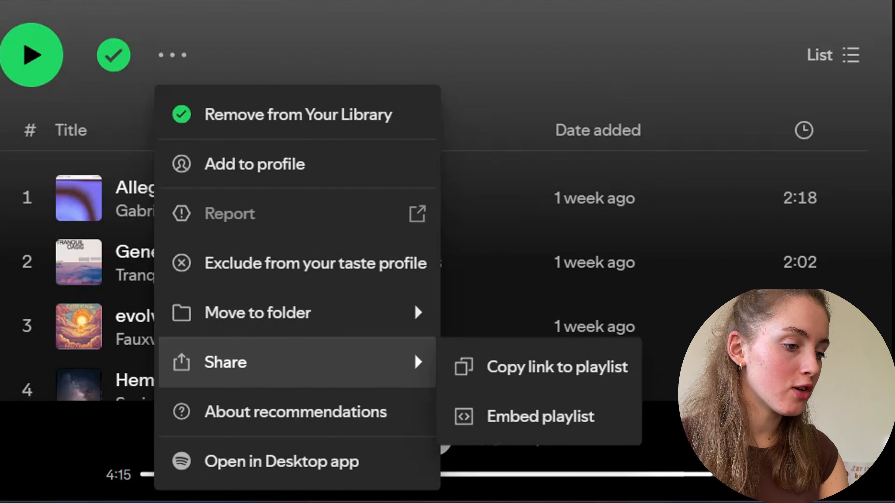
{"action": "left_click", "coordinate": [541, 417]}
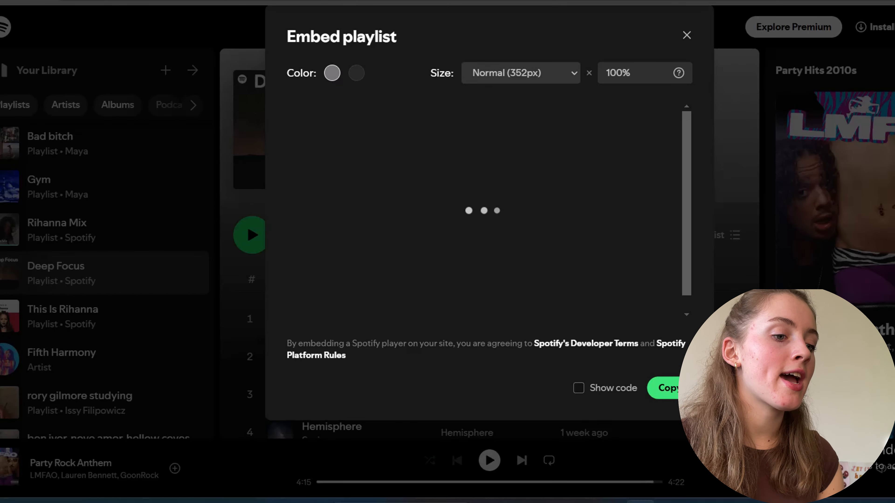
{"action": "left_click", "coordinate": [682, 388]}
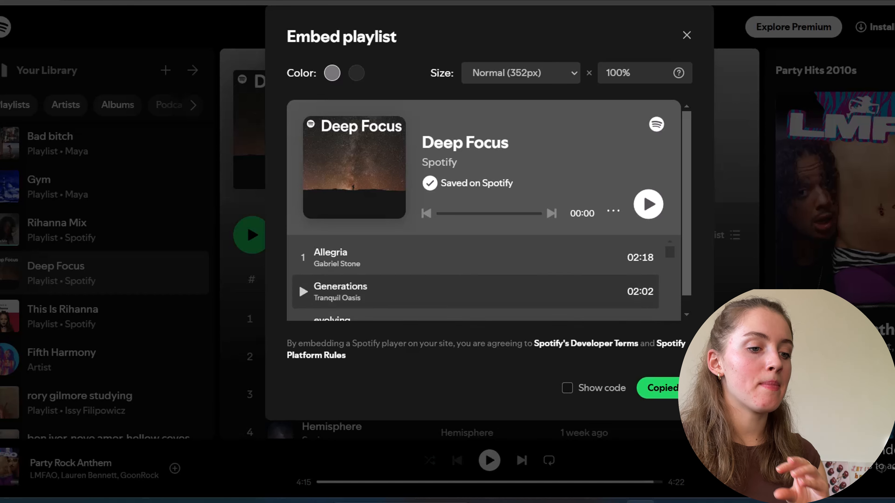
Back on Notion's Life 2025 page, add an embed block directly beneath the Data Base list using the copied playlist code.
{"action": "scroll", "coordinate": [458, 291], "scroll_direction": "down", "scroll_amount": 1}
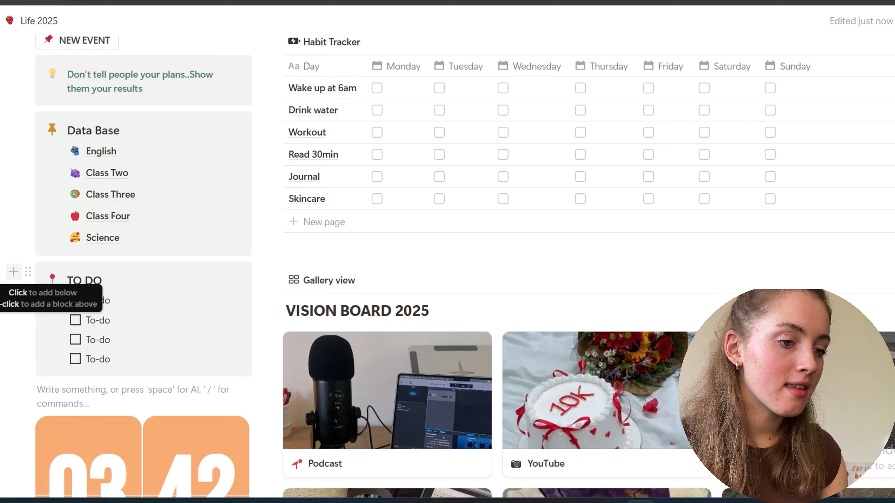
{"action": "left_click", "coordinate": [14, 271]}
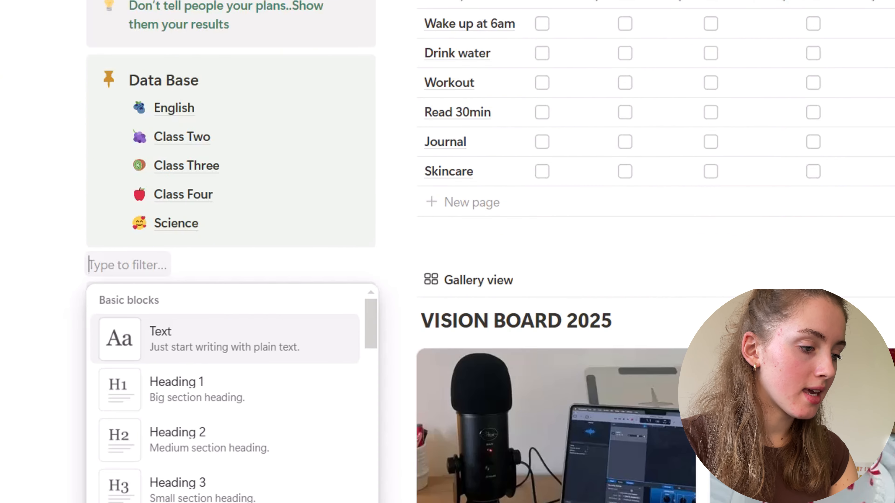
{"action": "type", "text": "em"}
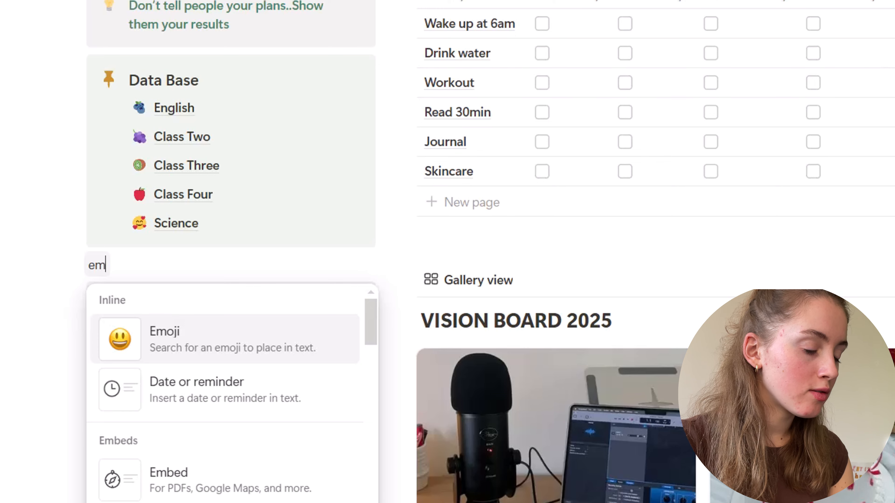
{"action": "key", "text": "Down"}
{"action": "key", "text": "Down"}
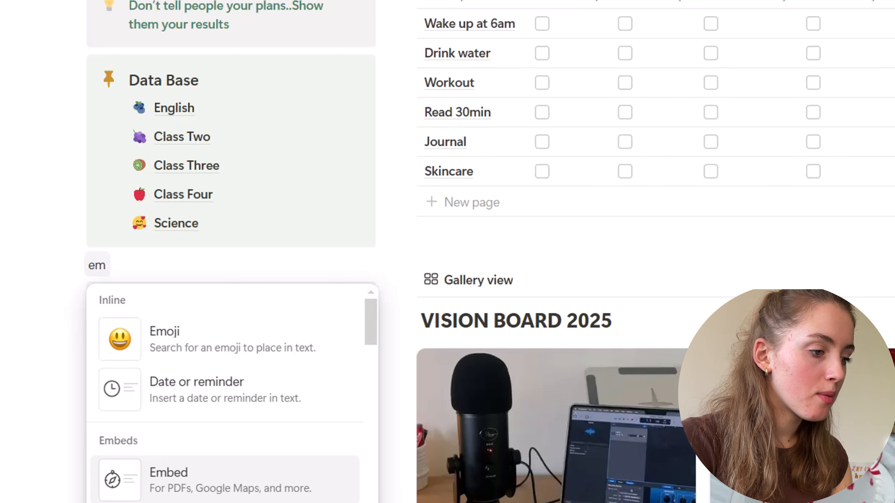
{"action": "key", "text": "Return"}
{"action": "key", "text": "ctrl+v"}
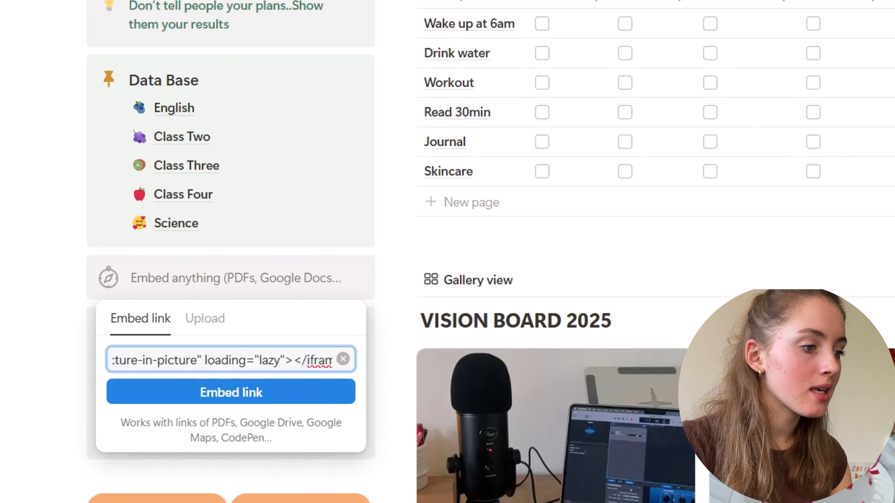
{"action": "key", "text": "Return"}
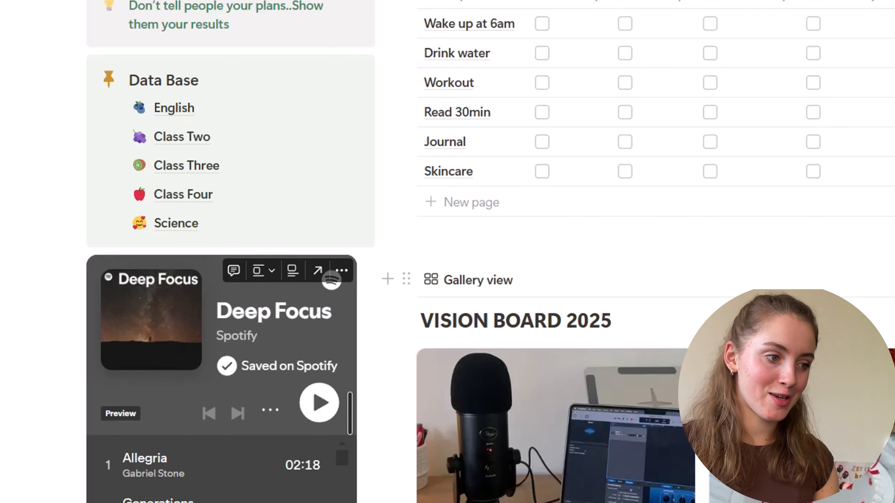
Shrink the embedded playlist player to a compact height and check off Homework in the TO DO list.
{"action": "scroll", "coordinate": [384, 353], "scroll_direction": "down", "scroll_amount": 2}
{"action": "left_click_drag", "start_coordinate": [152, 422], "coordinate": [151, 280]}
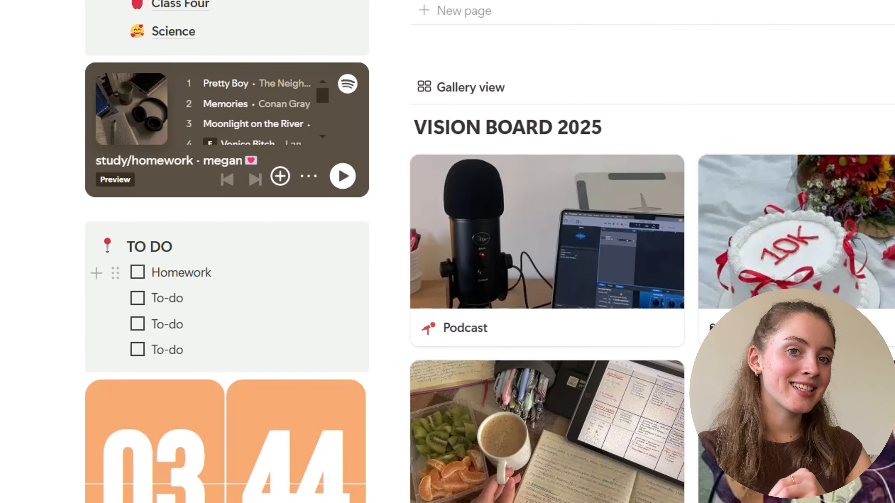
{"action": "left_click", "coordinate": [138, 272]}
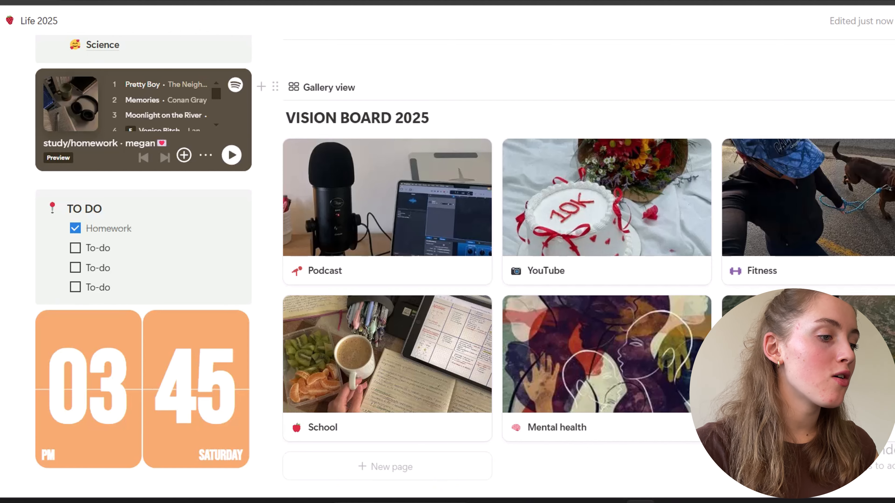
{"action": "scroll", "coordinate": [448, 246], "scroll_direction": "down", "scroll_amount": 3}
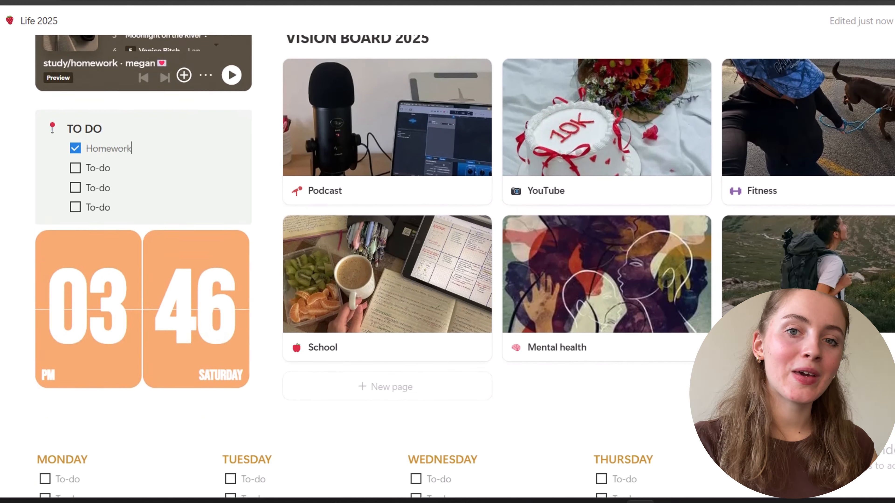
Rename the first habit in the Habit Tracker to "Wake up at 5am".
{"action": "scroll", "coordinate": [447, 247], "scroll_direction": "up", "scroll_amount": 10}
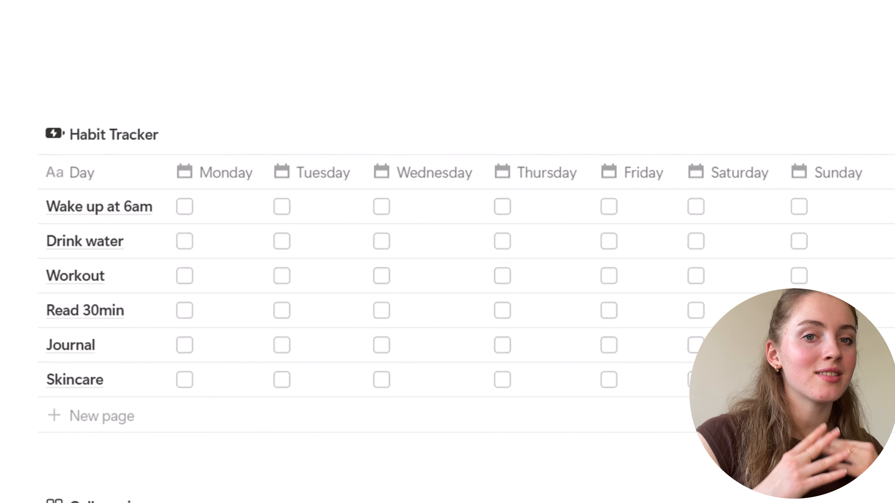
{"action": "left_click", "coordinate": [88, 207]}
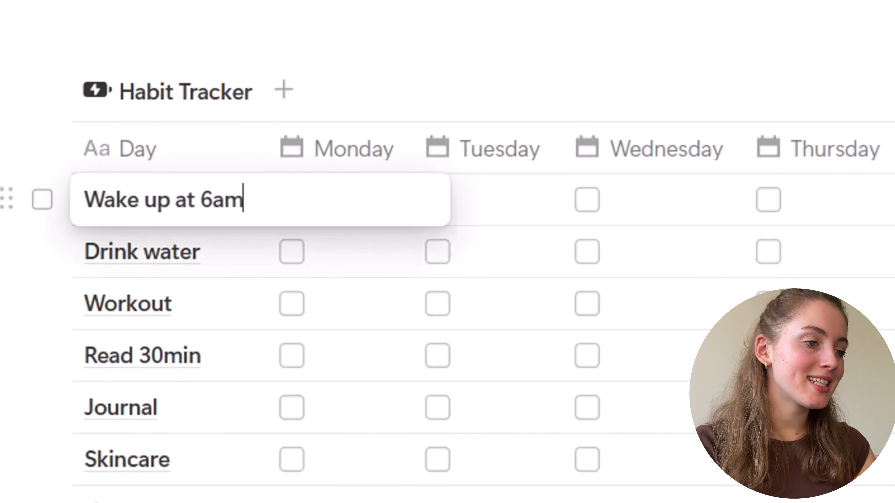
{"action": "key", "text": "BackSpace"}
{"action": "key", "text": "BackSpace"}
{"action": "key", "text": "BackSpace"}
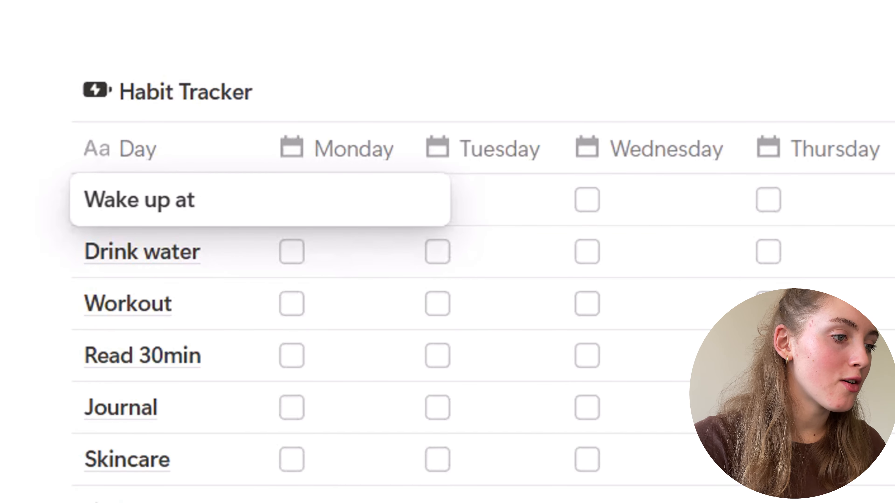
{"action": "type", "text": "5am"}
{"action": "key", "text": "Return"}
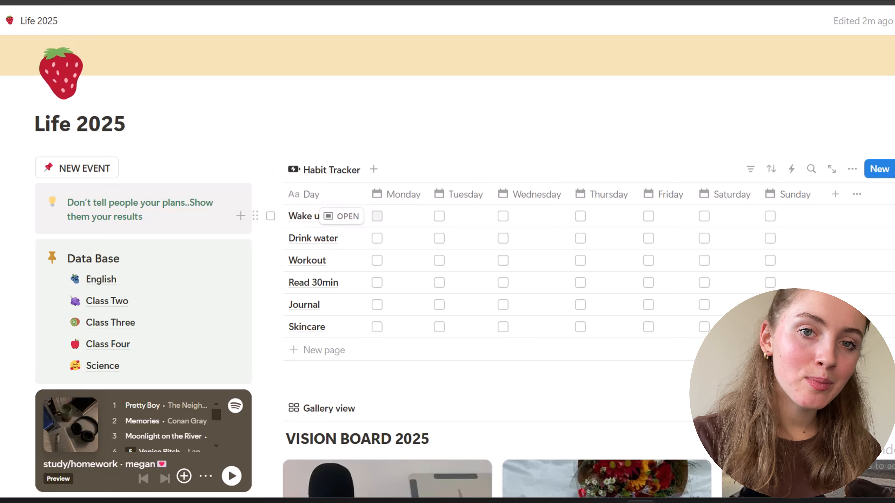
Check off the "Wake up at 5am" habit for Monday, Tuesday and Wednesday.
{"action": "left_click", "coordinate": [292, 200]}
{"action": "left_click", "coordinate": [439, 217]}
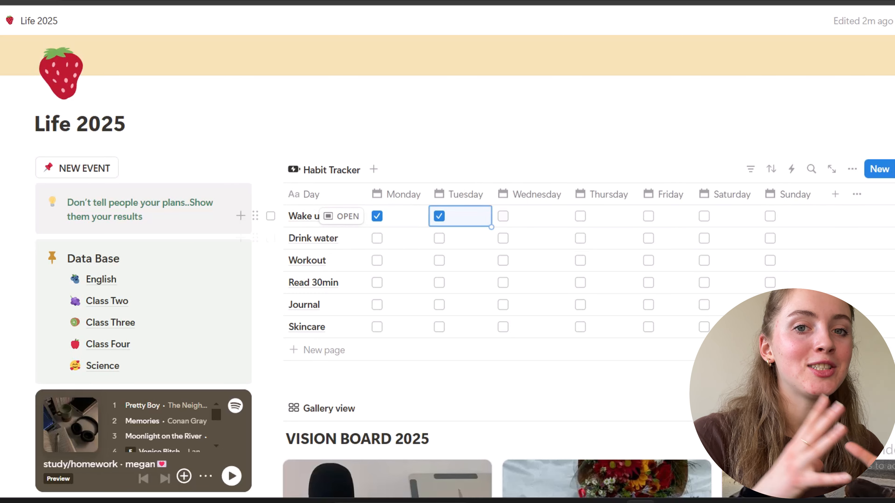
{"action": "left_click", "coordinate": [503, 216]}
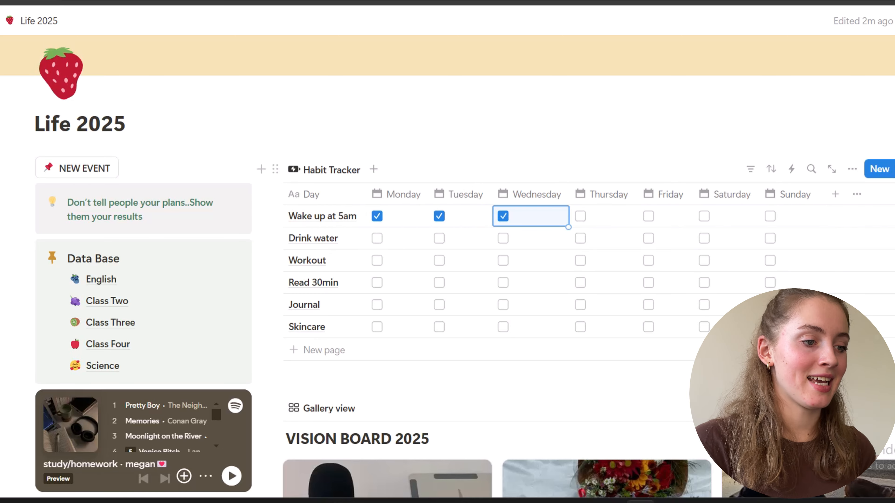
Insert the "hot girls study hard" image into the body of a page opened from the Vision Board 2025 gallery.
{"action": "scroll", "coordinate": [465, 268], "scroll_direction": "down", "scroll_amount": 5}
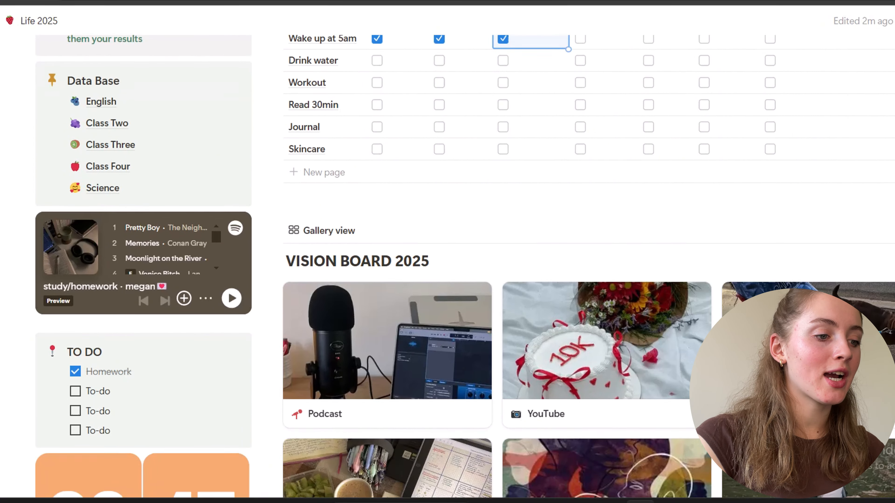
{"action": "scroll", "coordinate": [466, 268], "scroll_direction": "down", "scroll_amount": 3}
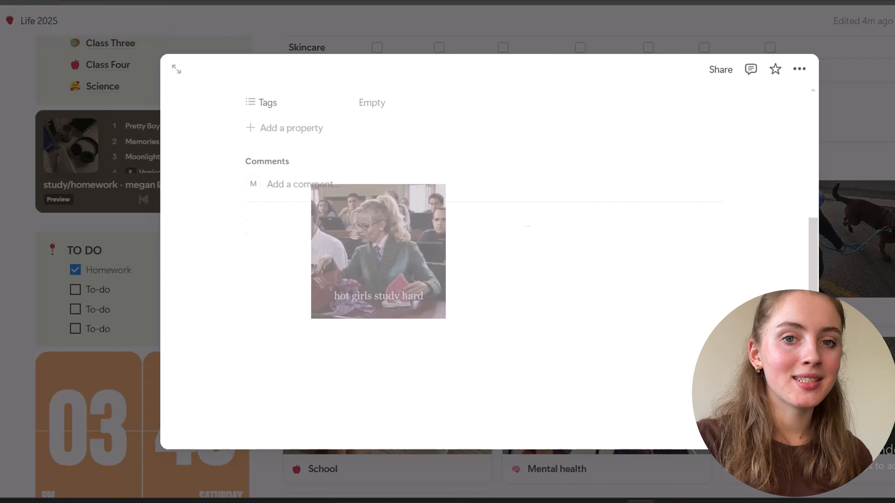
{"action": "left_click_drag", "start_coordinate": [377, 252], "coordinate": [407, 299]}
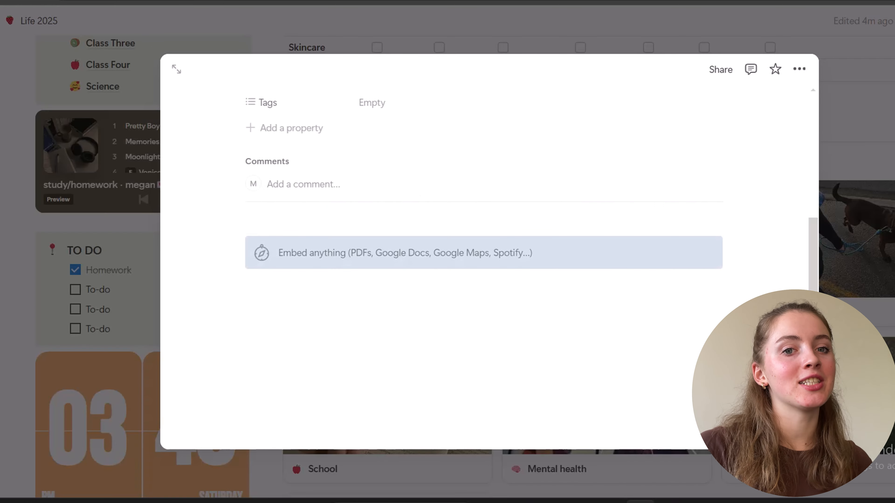
Check the inserted "hot girls study hard" image in the Vision Board page and close the page.
{"action": "scroll", "coordinate": [483, 282], "scroll_direction": "up", "scroll_amount": 3}
{"action": "scroll", "coordinate": [483, 282], "scroll_direction": "down", "scroll_amount": 3}
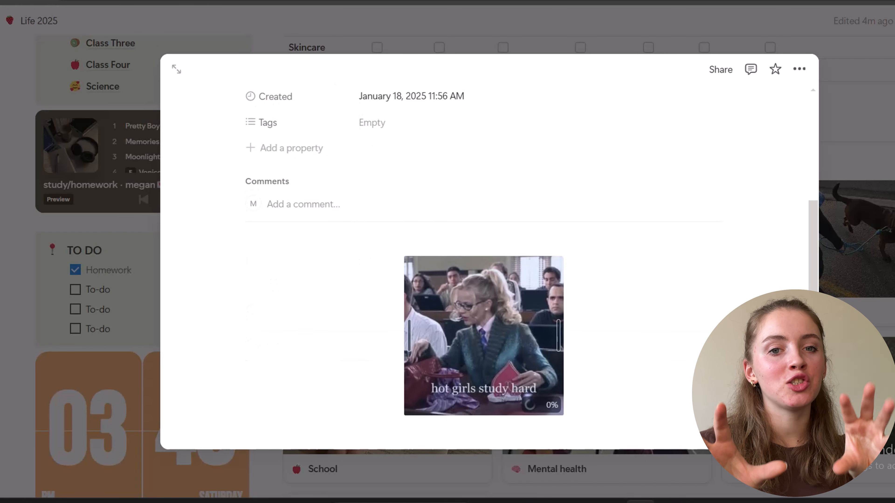
{"action": "scroll", "coordinate": [483, 282], "scroll_direction": "up", "scroll_amount": 3}
{"action": "scroll", "coordinate": [484, 282], "scroll_direction": "down", "scroll_amount": 4}
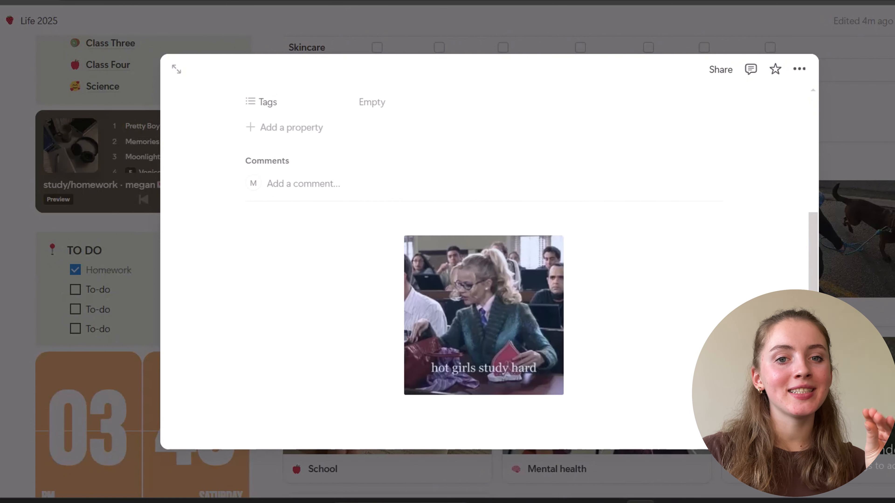
{"action": "key", "text": "Escape"}
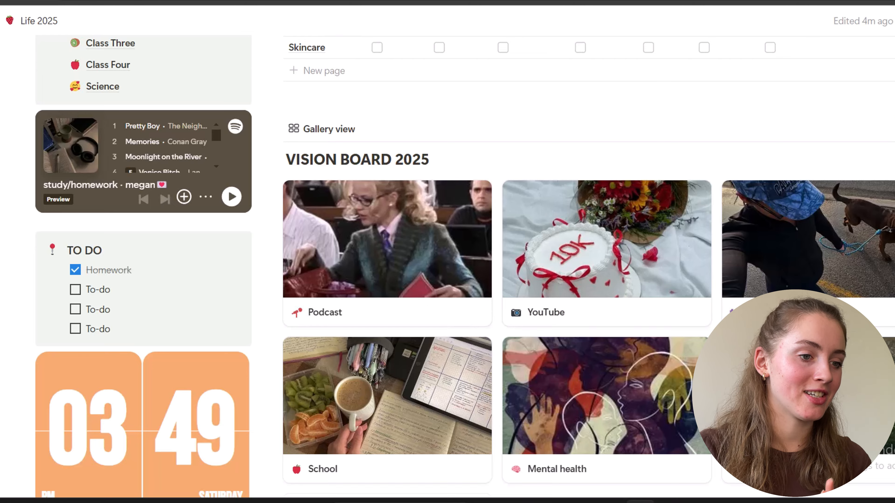
Enter "Homework" as the first to-do under MONDAY and check it off.
{"action": "scroll", "coordinate": [388, 247], "scroll_direction": "down", "scroll_amount": 10}
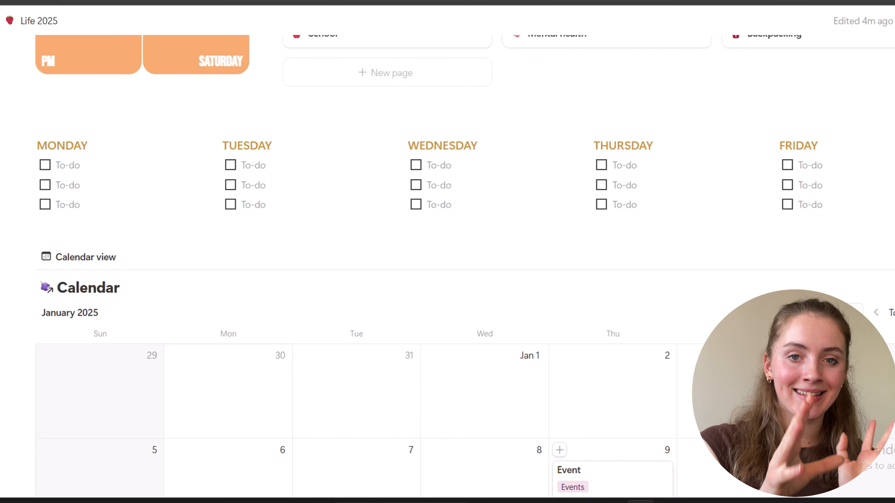
{"action": "scroll", "coordinate": [458, 247], "scroll_direction": "up", "scroll_amount": 3}
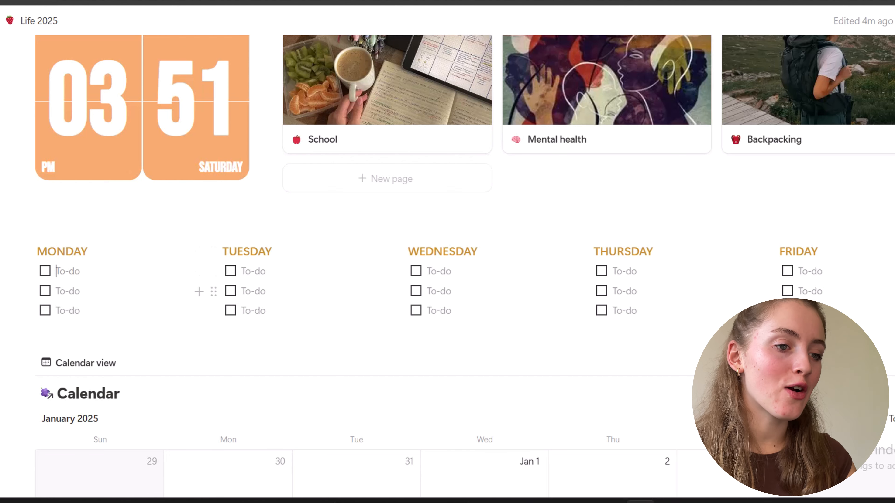
{"action": "left_click", "coordinate": [68, 272]}
{"action": "type", "text": "H"}
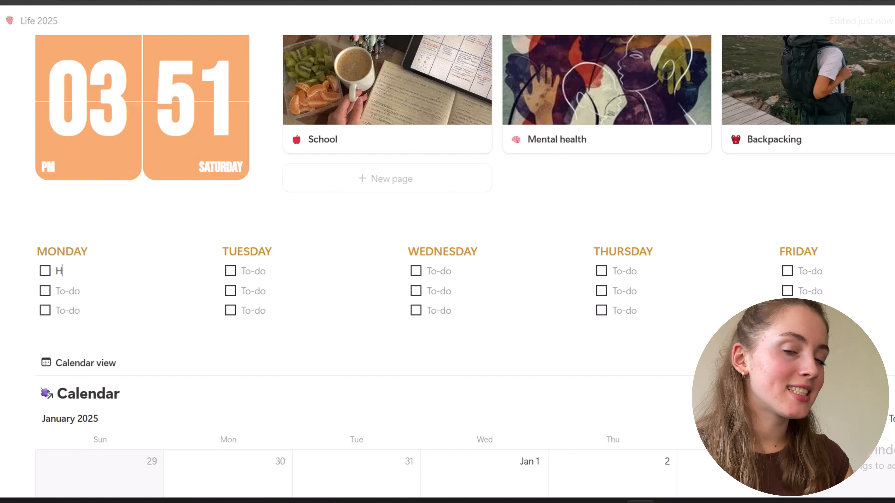
{"action": "type", "text": "omework"}
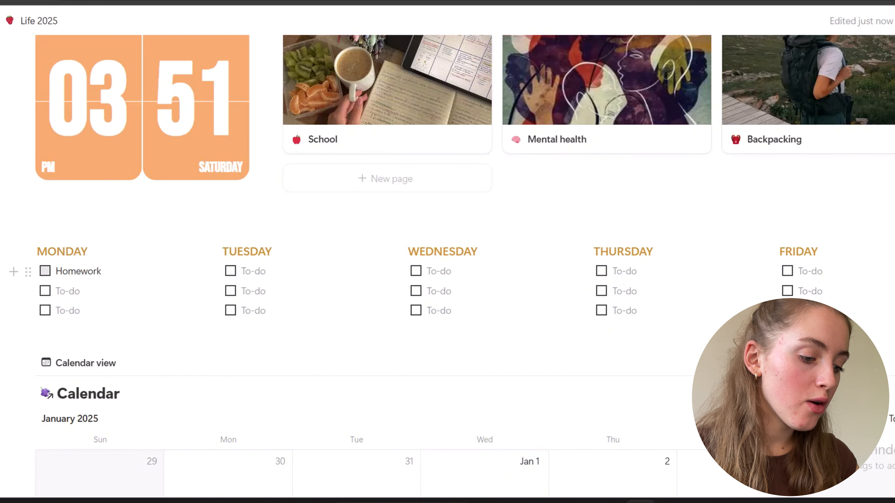
{"action": "left_click", "coordinate": [45, 271]}
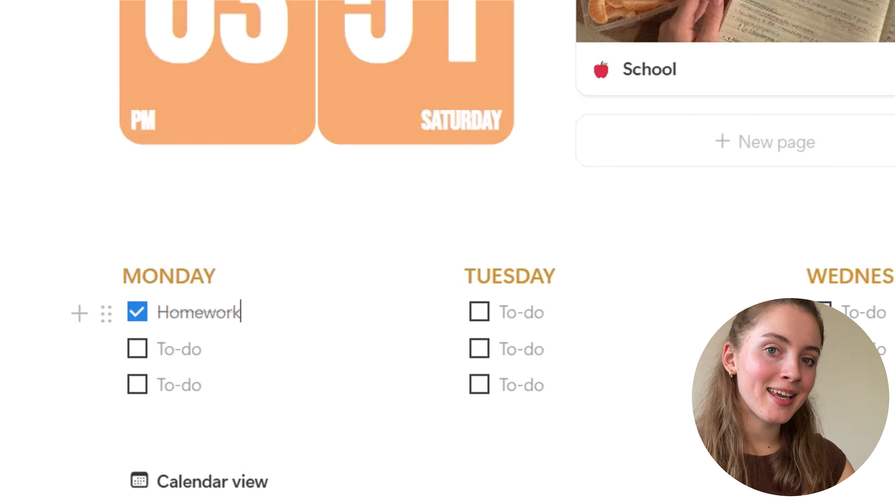
Add another empty to-do item at the end of the MONDAY list using a To-do list block.
{"action": "left_click", "coordinate": [13, 311]}
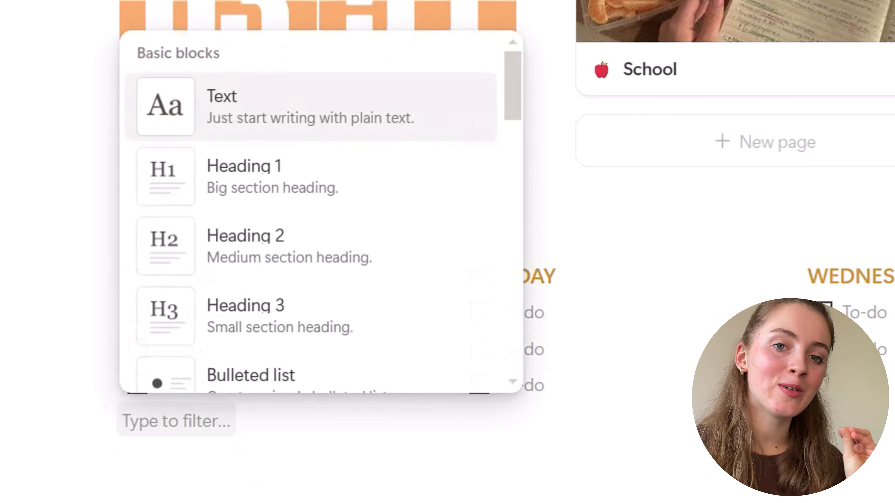
{"action": "key", "text": "Down"}
{"action": "key", "text": "Down"}
{"action": "key", "text": "Down"}
{"action": "key", "text": "Down"}
{"action": "key", "text": "Down"}
{"action": "key", "text": "Down"}
{"action": "key", "text": "Down"}
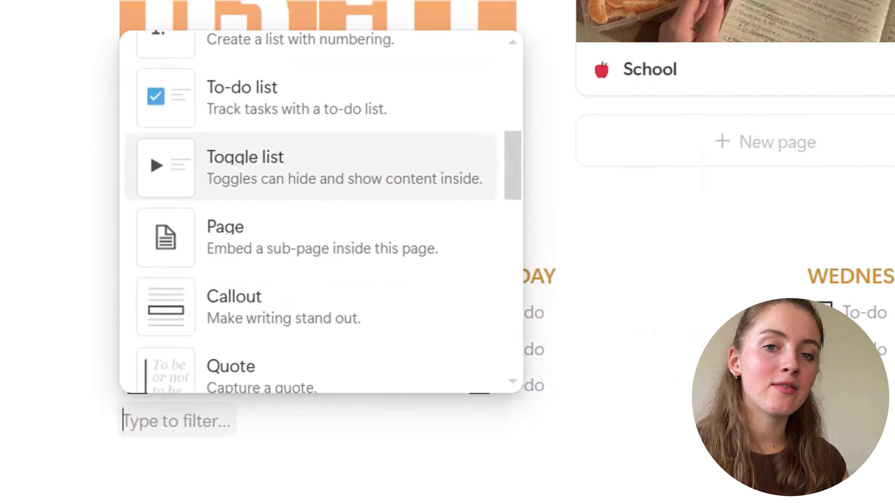
{"action": "key", "text": "Up"}
{"action": "key", "text": "Return"}
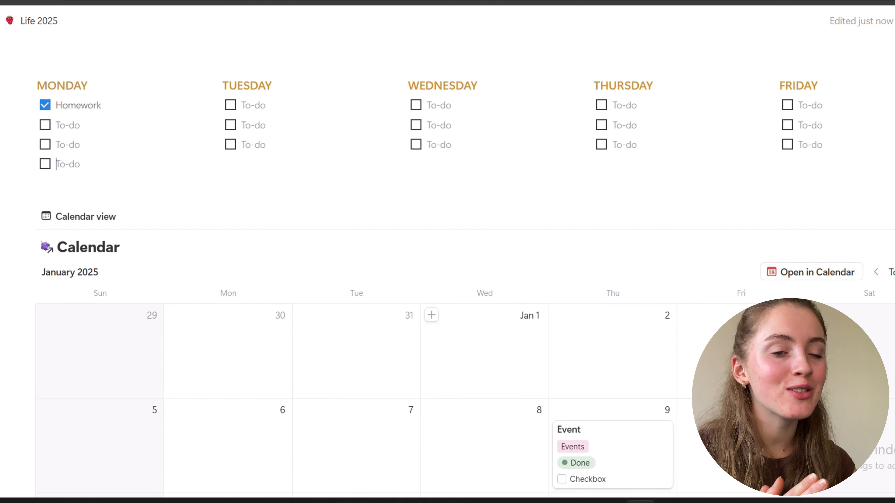
Review the January 2025 calendar entries and start a new event with NEW EVENT on the Life 2025 page.
{"action": "scroll", "coordinate": [447, 268], "scroll_direction": "down", "scroll_amount": 5}
{"action": "scroll", "coordinate": [447, 268], "scroll_direction": "down", "scroll_amount": 2}
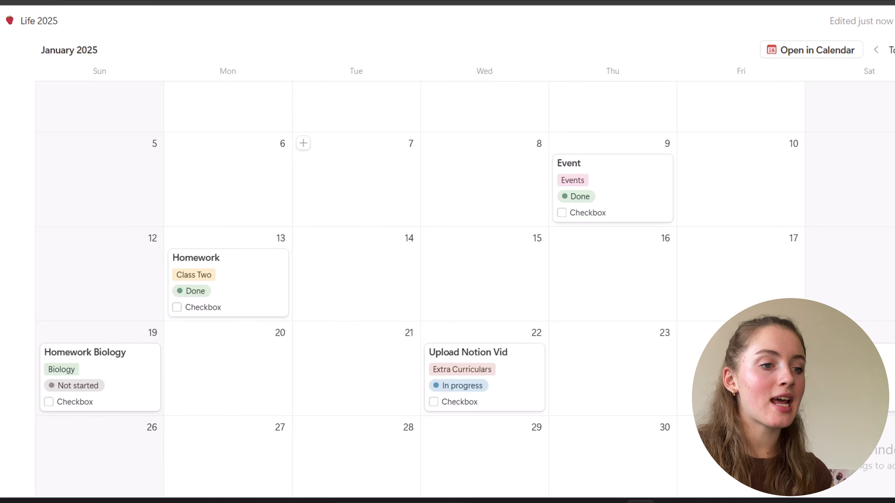
{"action": "scroll", "coordinate": [388, 399], "scroll_direction": "up", "scroll_amount": 15}
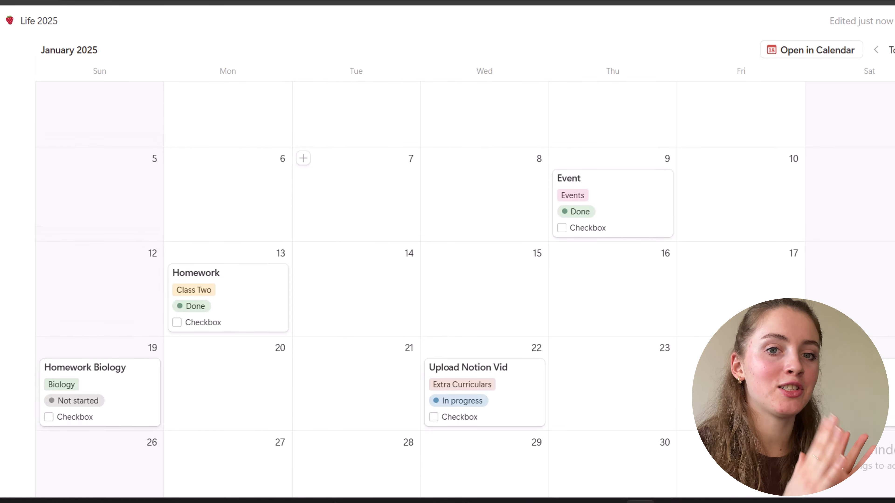
{"action": "scroll", "coordinate": [447, 268], "scroll_direction": "up", "scroll_amount": 4}
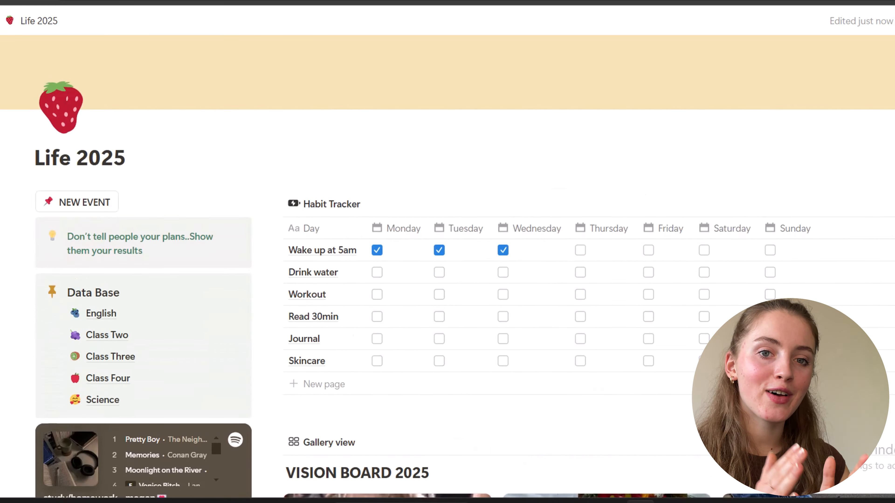
{"action": "left_click", "coordinate": [77, 202]}
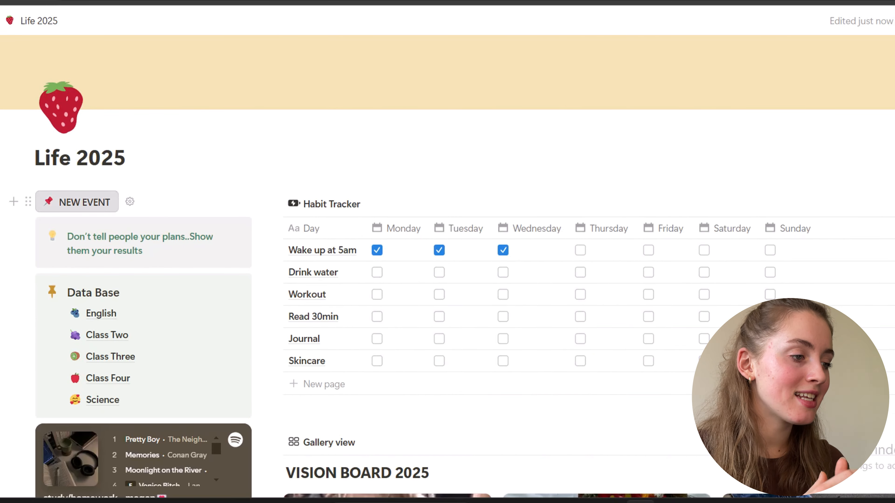